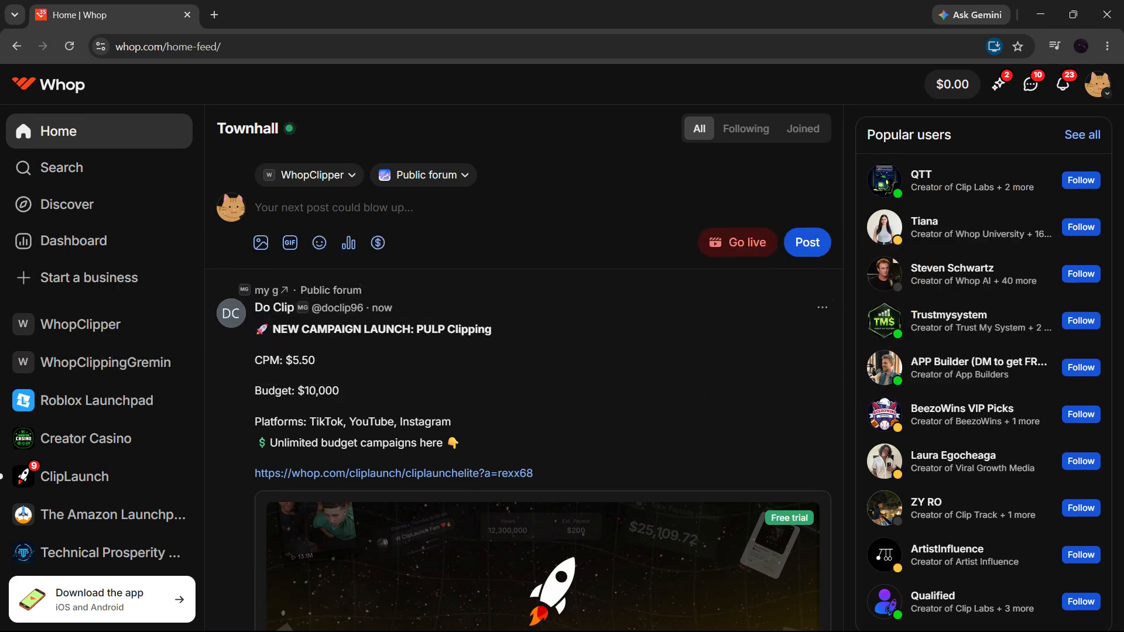
pyautogui.click(155, 46)
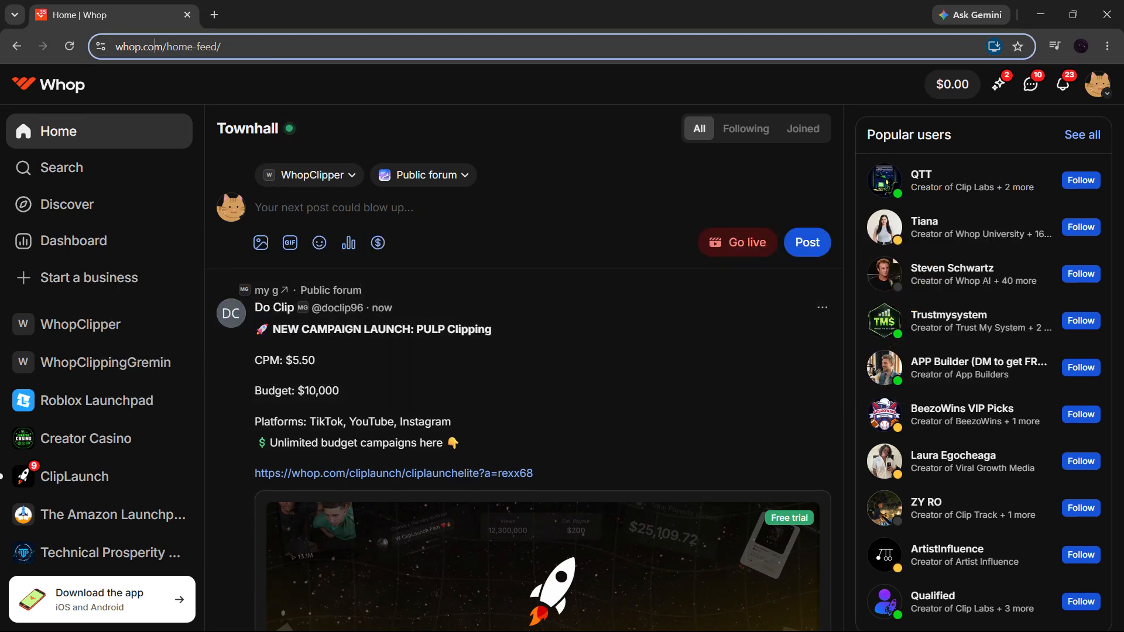
pyautogui.moveTo(155, 47); pyautogui.dragTo(116, 47)
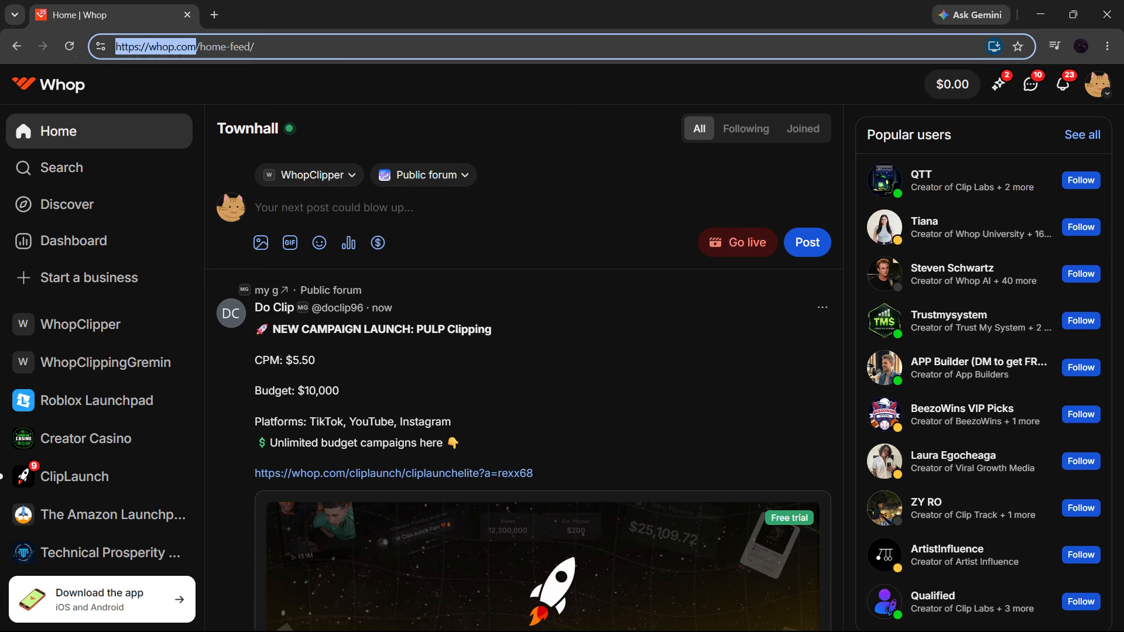
pyautogui.click(75, 136)
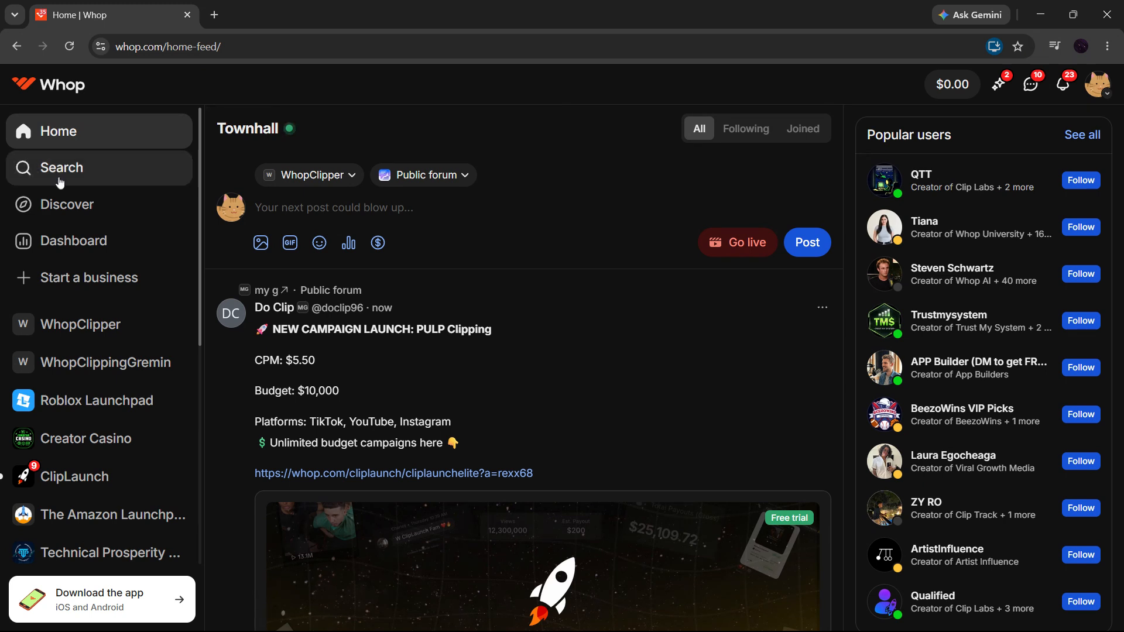
# Open the checkout links page in the WhopClipper business dashboard.
pyautogui.click(61, 240)
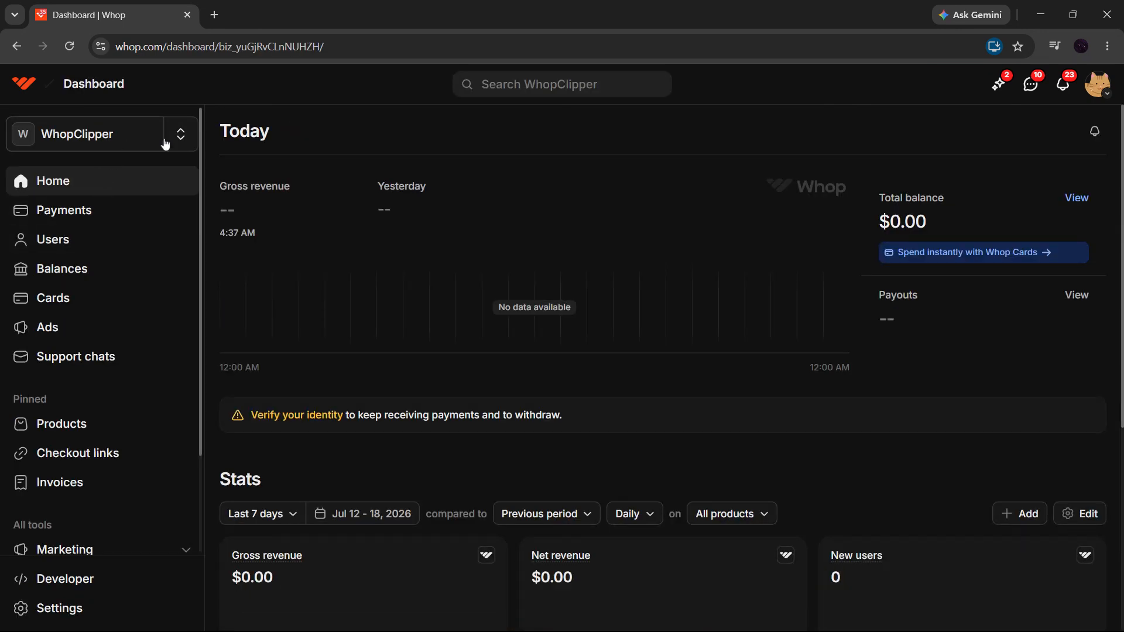
pyautogui.click(186, 146)
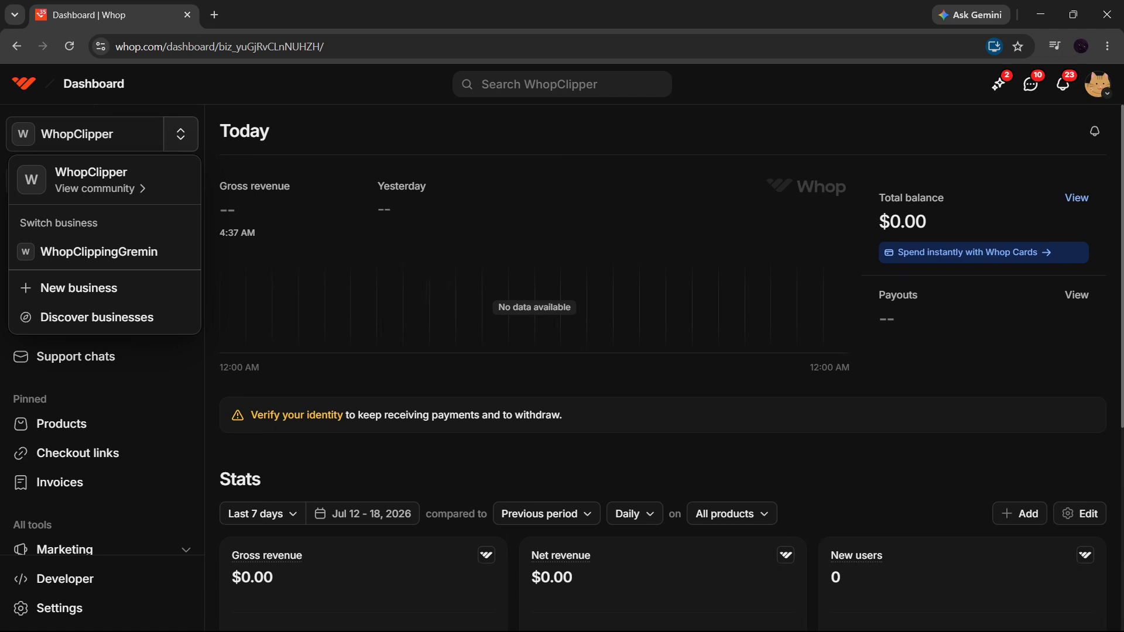
pyautogui.click(197, 102)
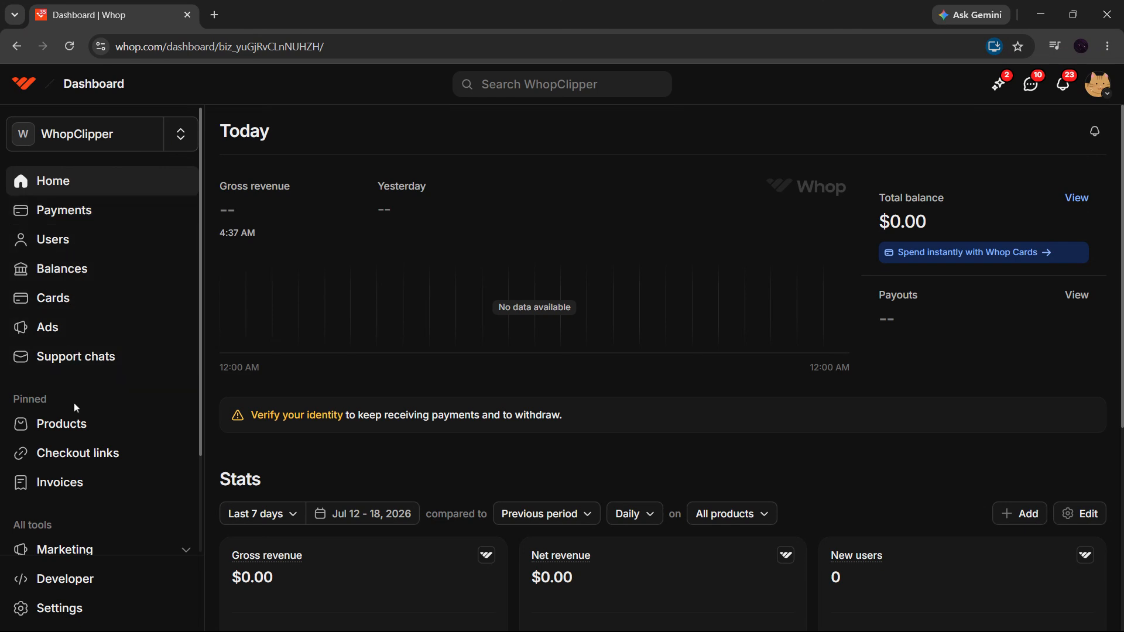
pyautogui.click(74, 460)
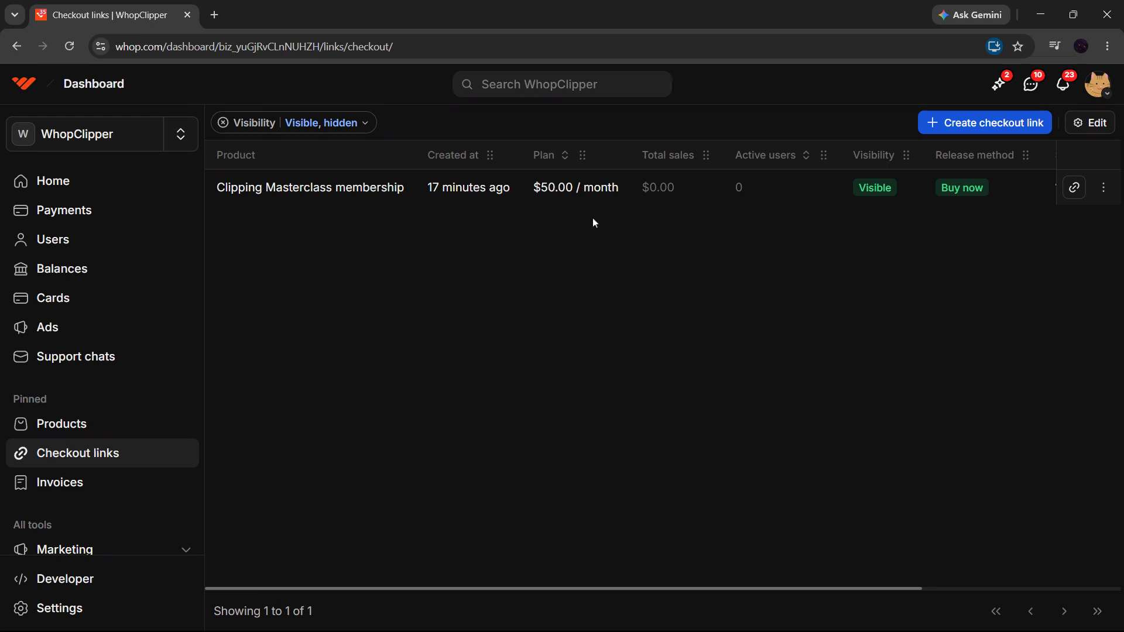
# Start a new checkout link and select Clipping Masterclass membership as its product.
pyautogui.click(1000, 132)
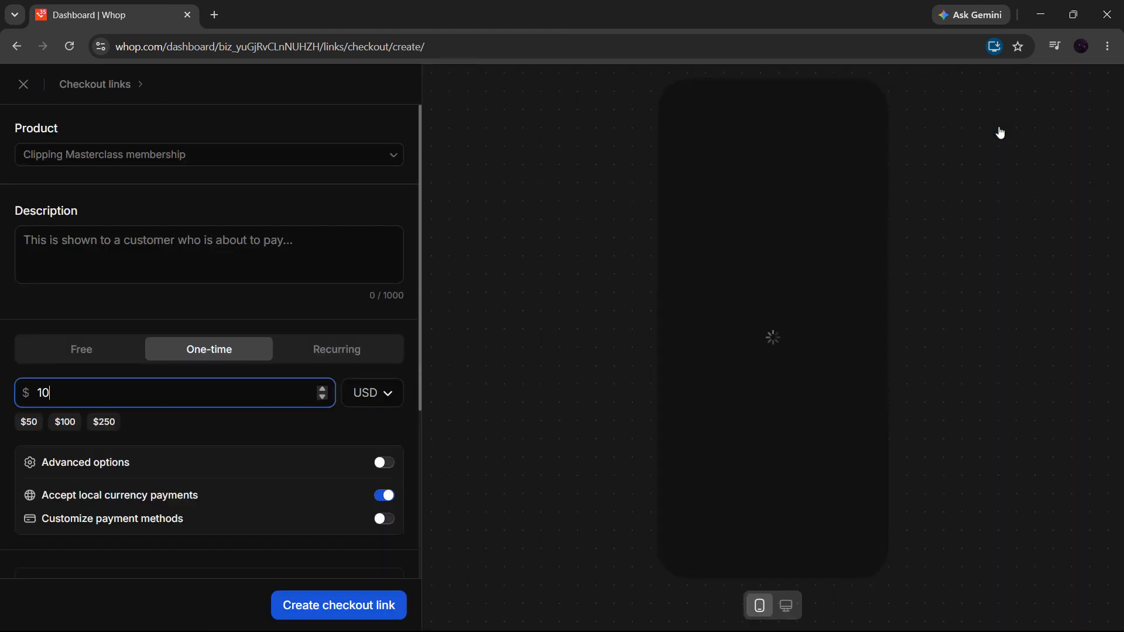
pyautogui.write('0')
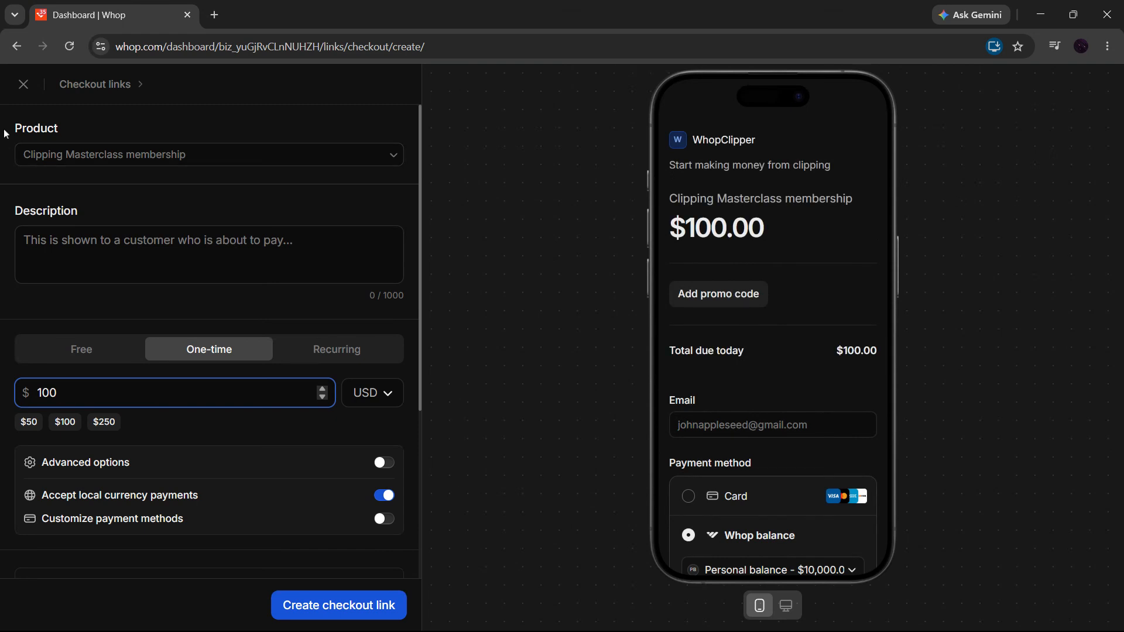
pyautogui.moveTo(5, 130); pyautogui.dragTo(64, 132)
pyautogui.click(141, 155)
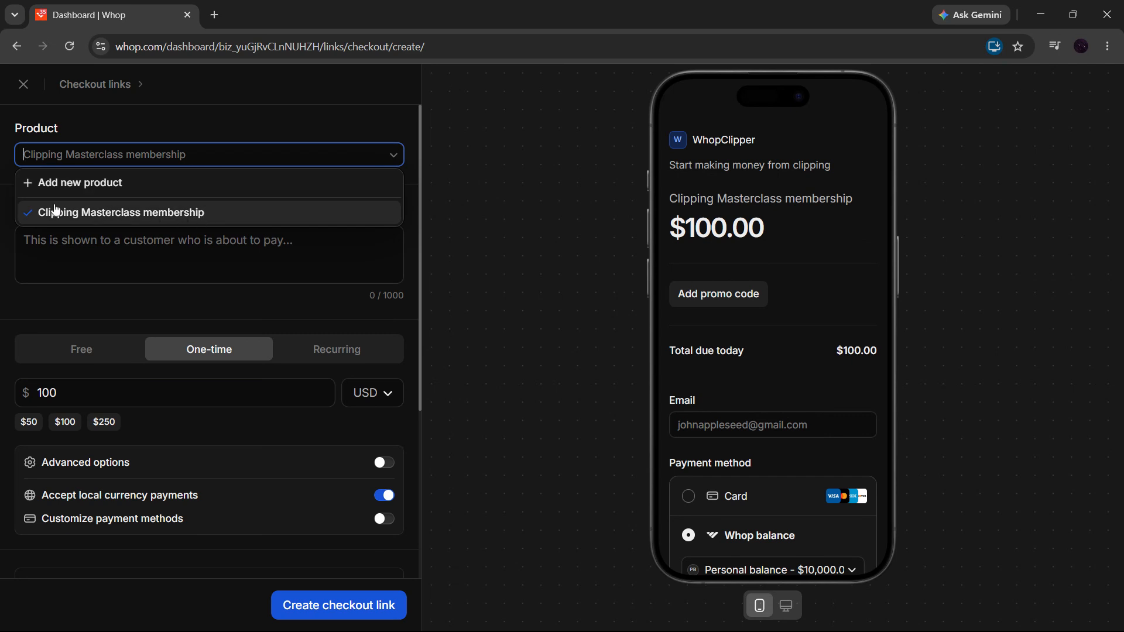
pyautogui.click(82, 219)
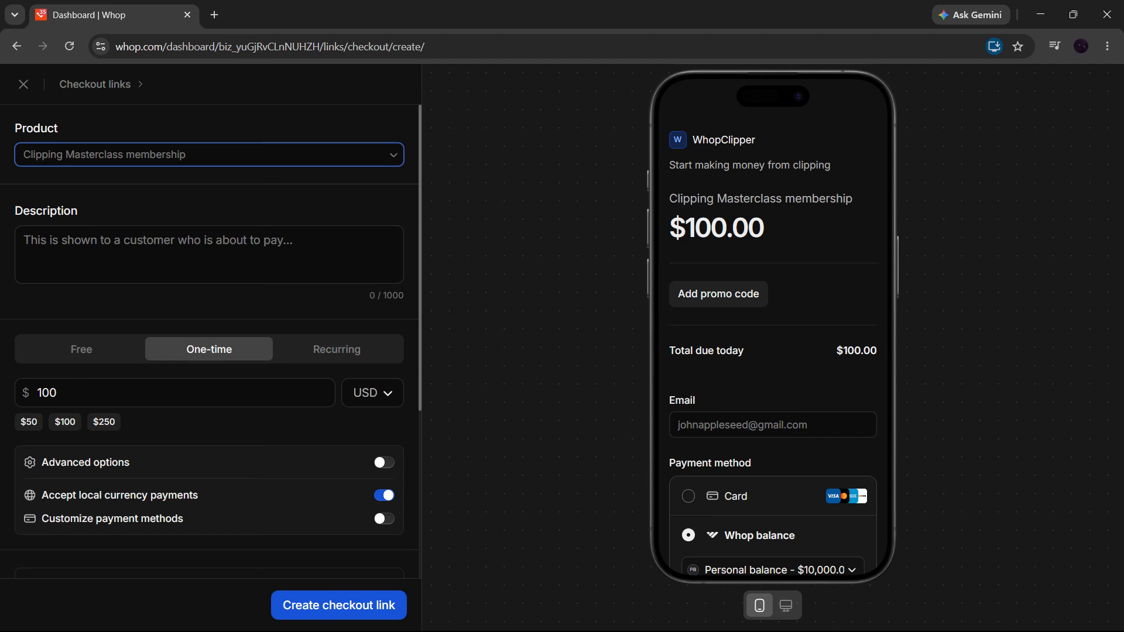
# Enter "special membership" as the checkout link's description.
pyautogui.click(209, 254)
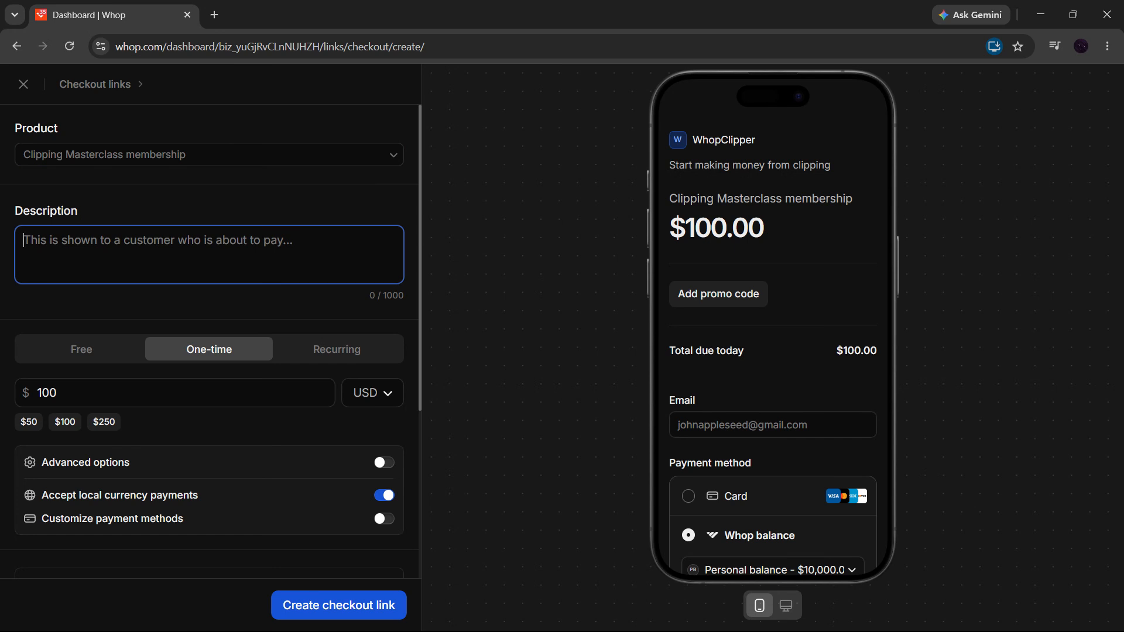
pyautogui.write('spe')
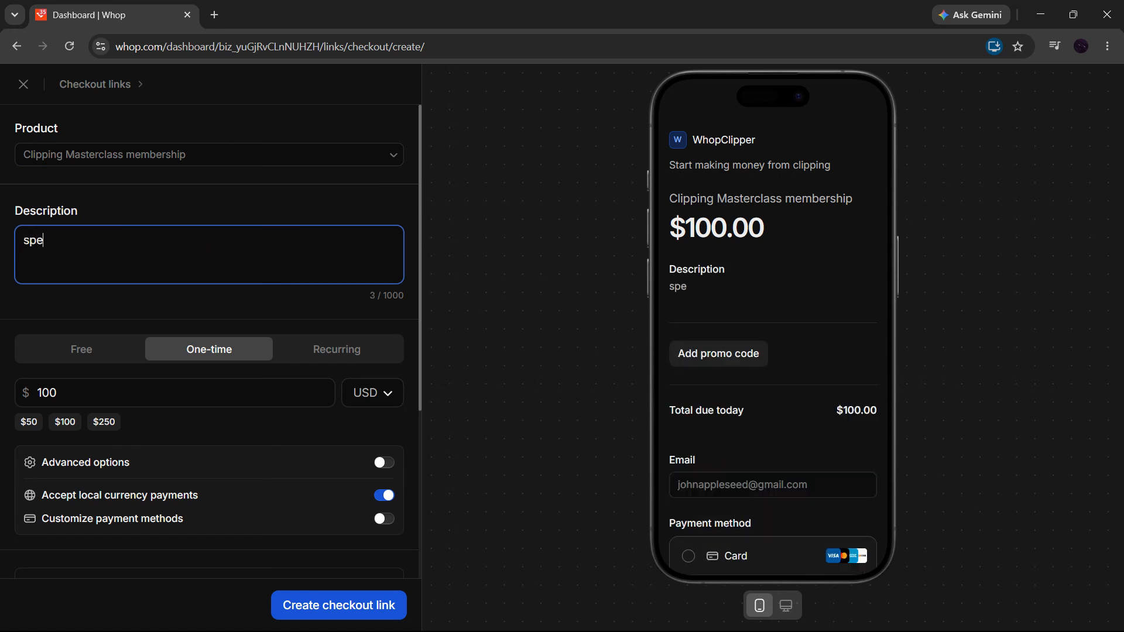
pyautogui.write('cial memeber')
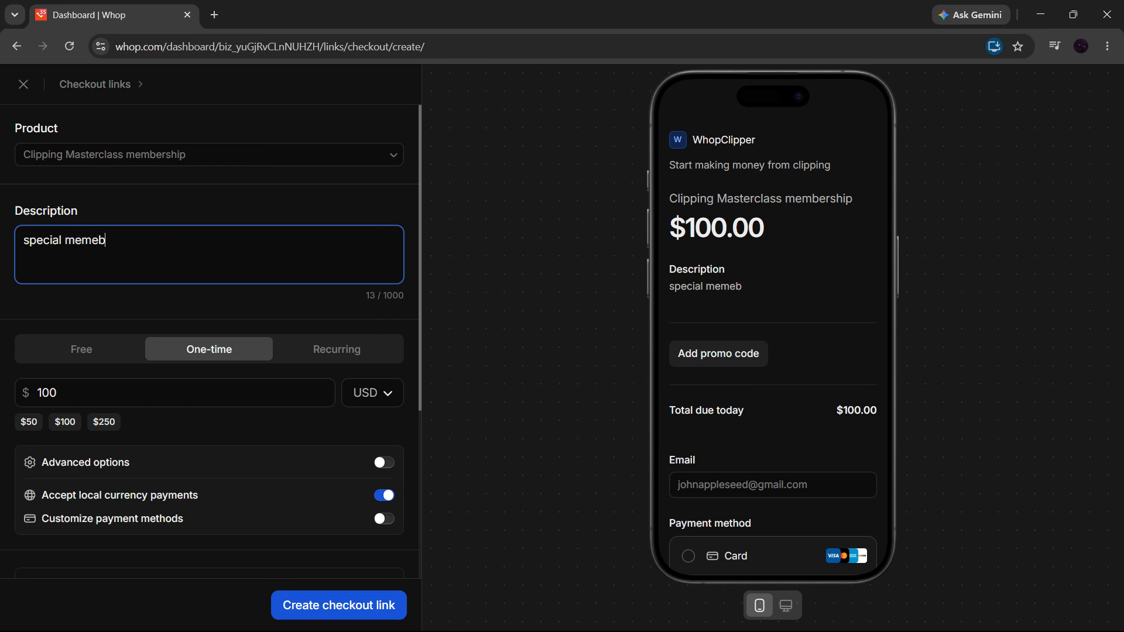
pyautogui.press('BackSpace')
pyautogui.press('BackSpace')
pyautogui.press('BackSpace')
pyautogui.press('BackSpace')
pyautogui.write('bership')
pyautogui.moveTo(141, 240); pyautogui.dragTo(7, 240)
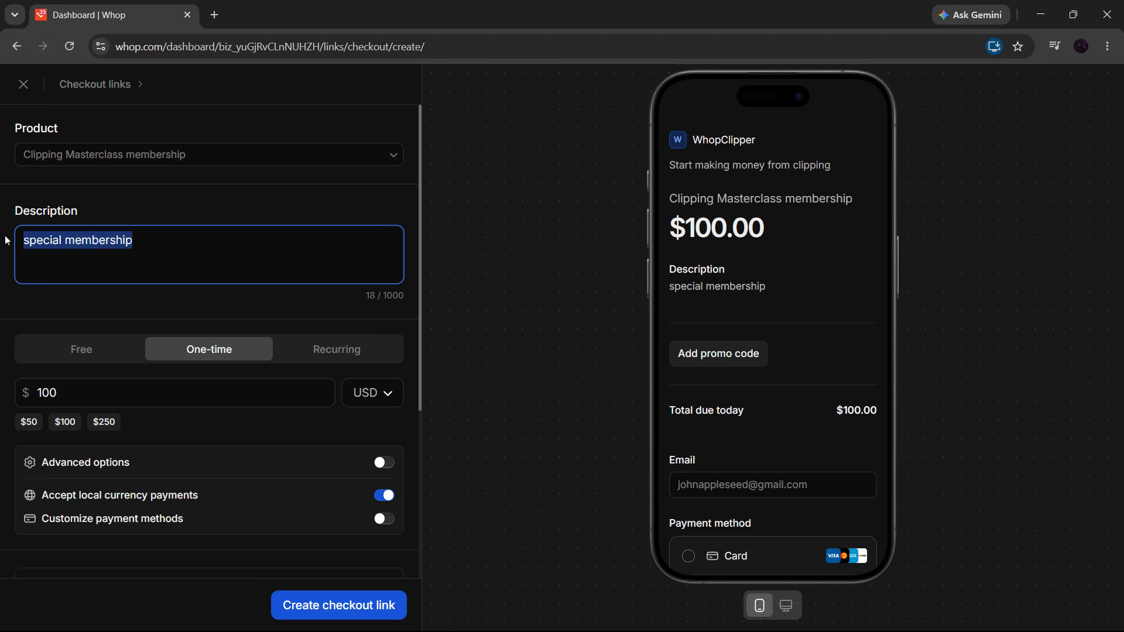
pyautogui.click(140, 240)
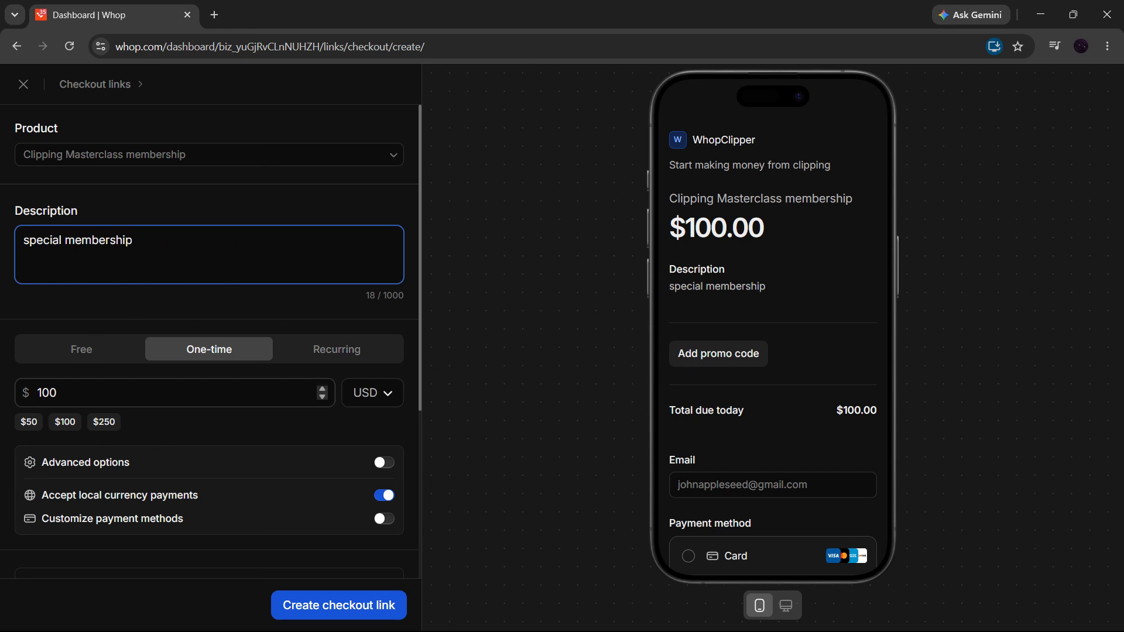
# Try the free pricing option and a one-time price of $250 for the checkout link.
pyautogui.click(104, 422)
pyautogui.click(87, 359)
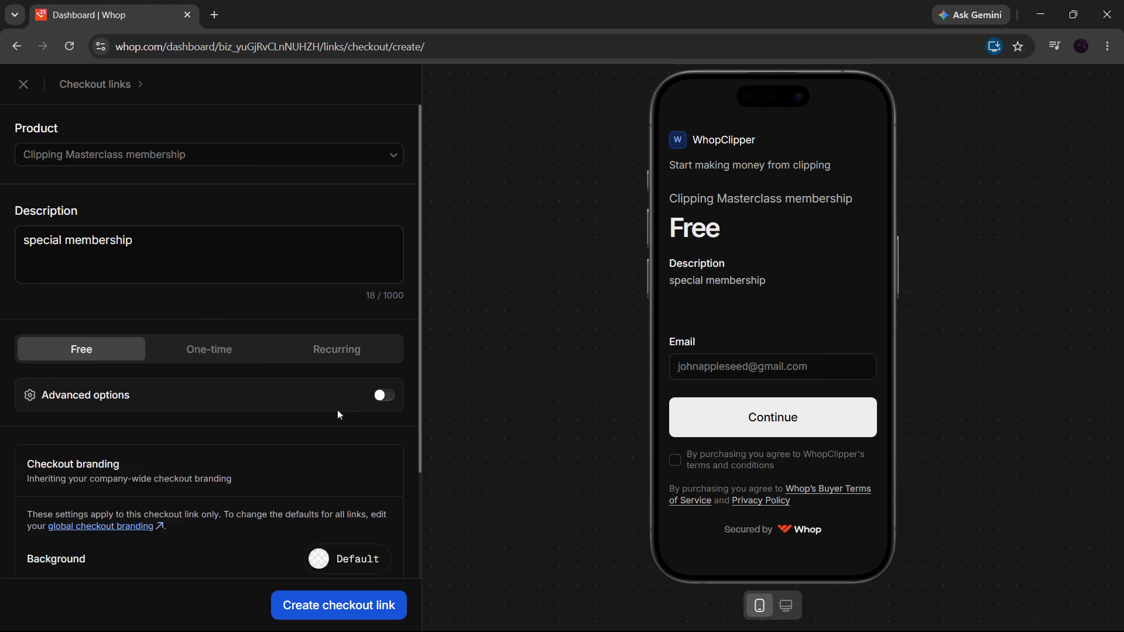
pyautogui.click(167, 360)
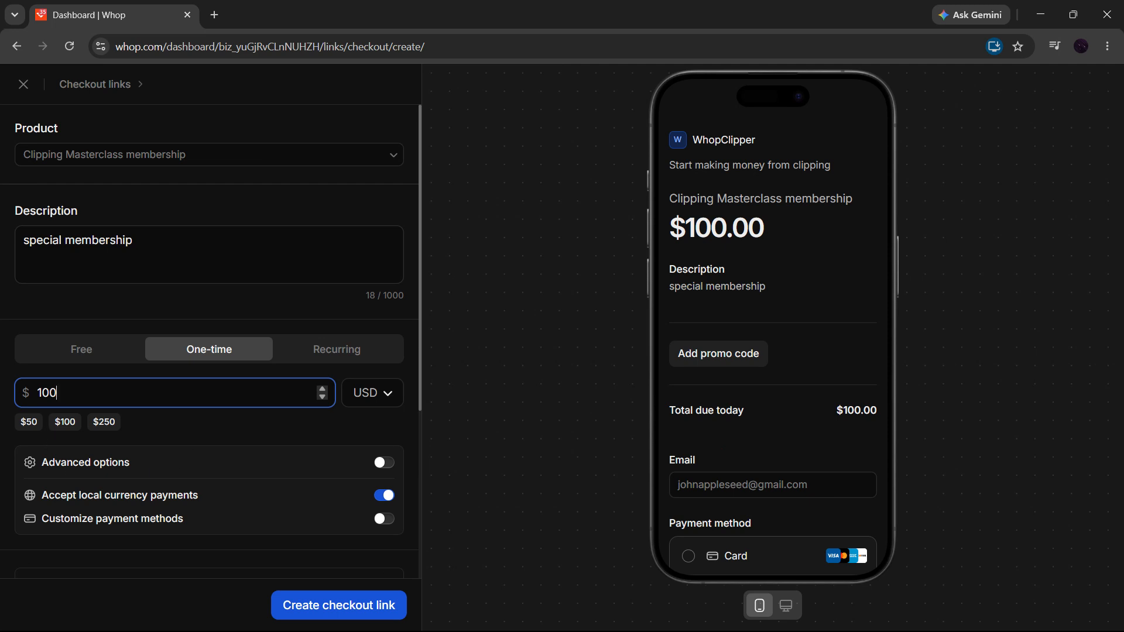
pyautogui.click(101, 422)
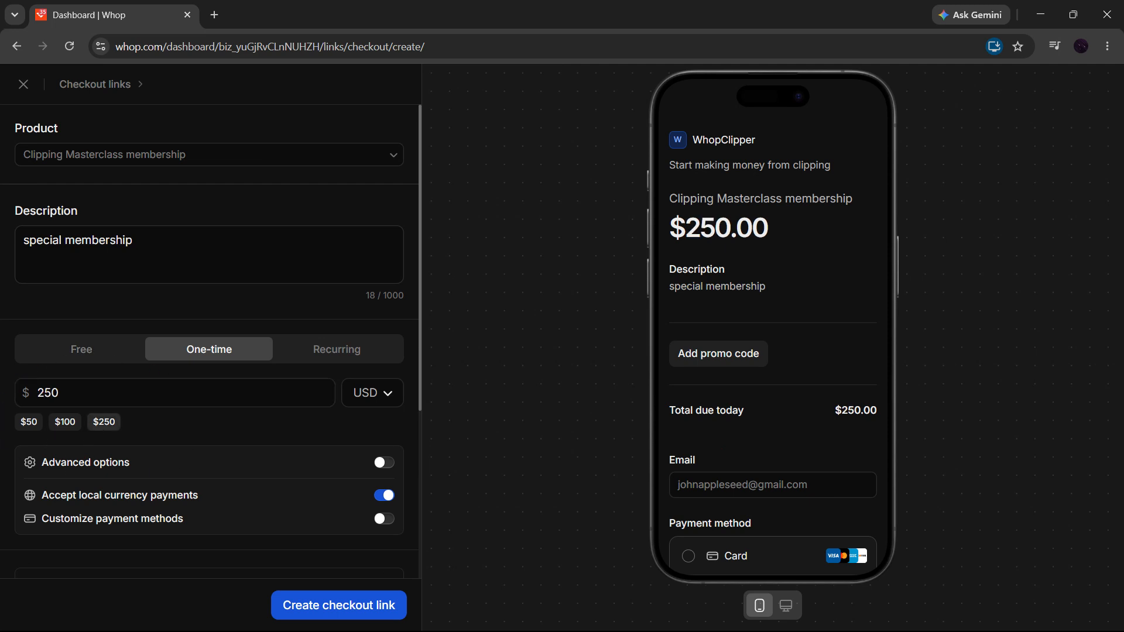
# Make the pricing recurring at $19.99 per 1 month.
pyautogui.click(334, 355)
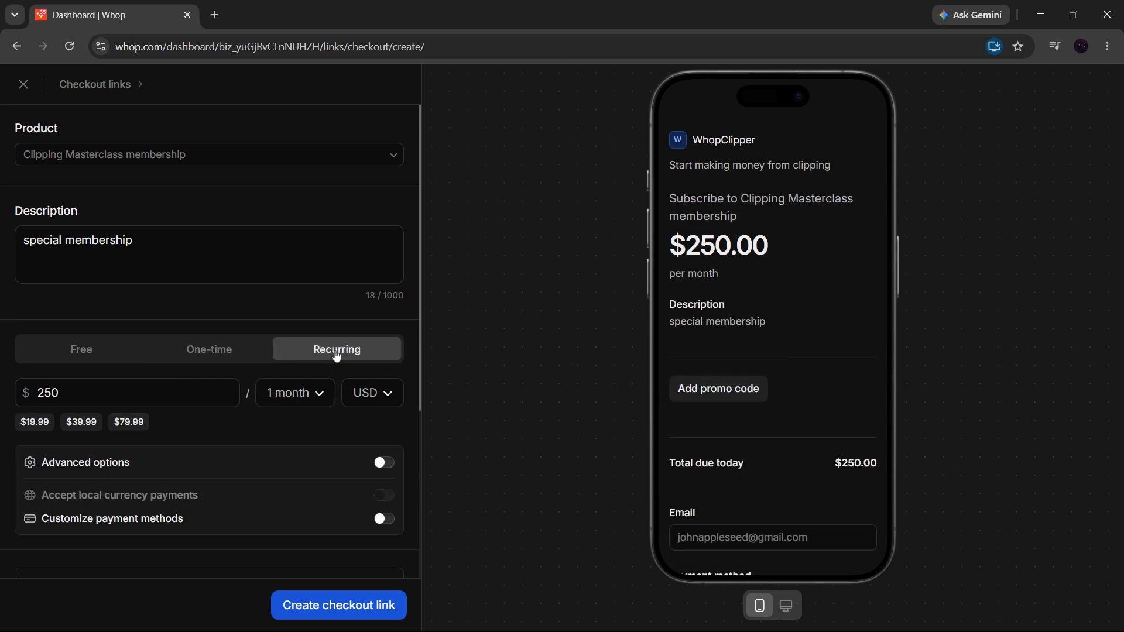
pyautogui.click(305, 393)
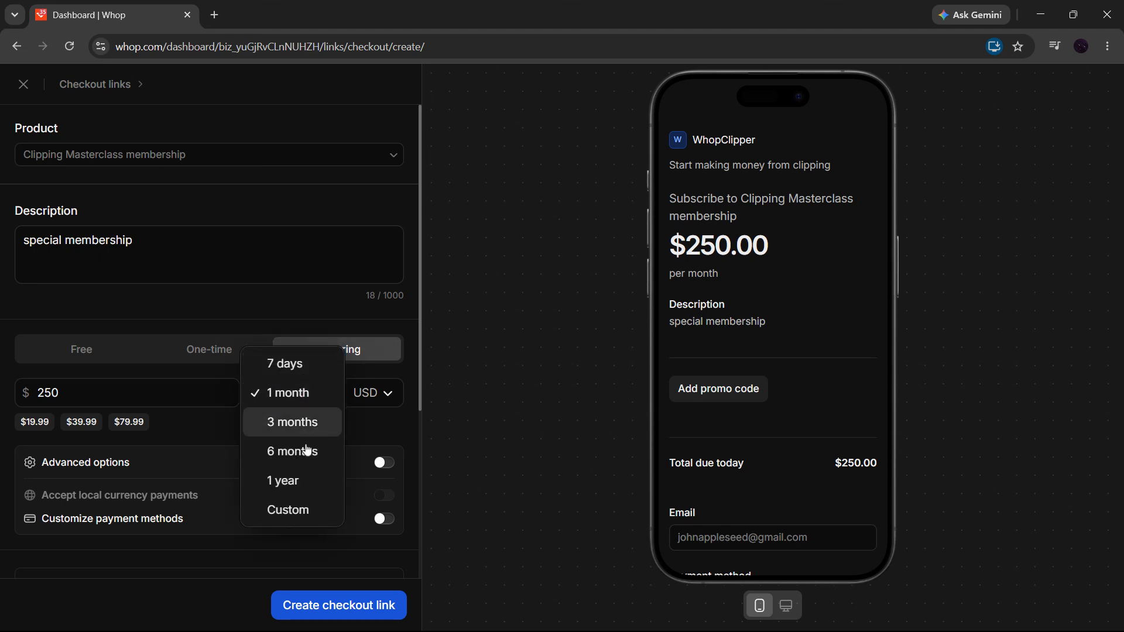
pyautogui.click(315, 401)
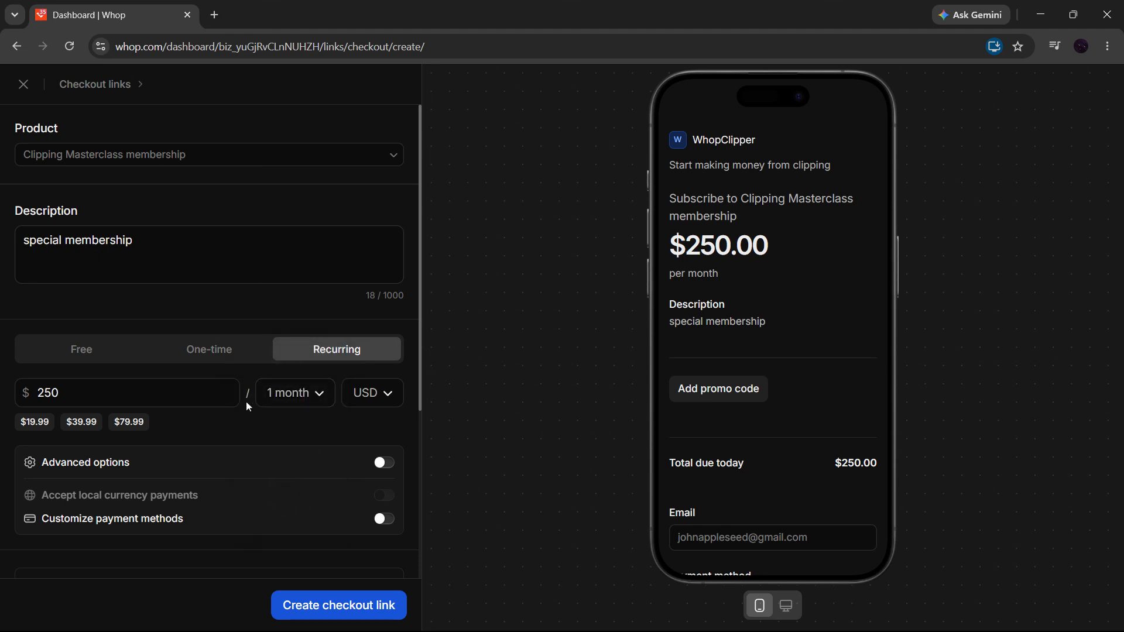
pyautogui.click(30, 423)
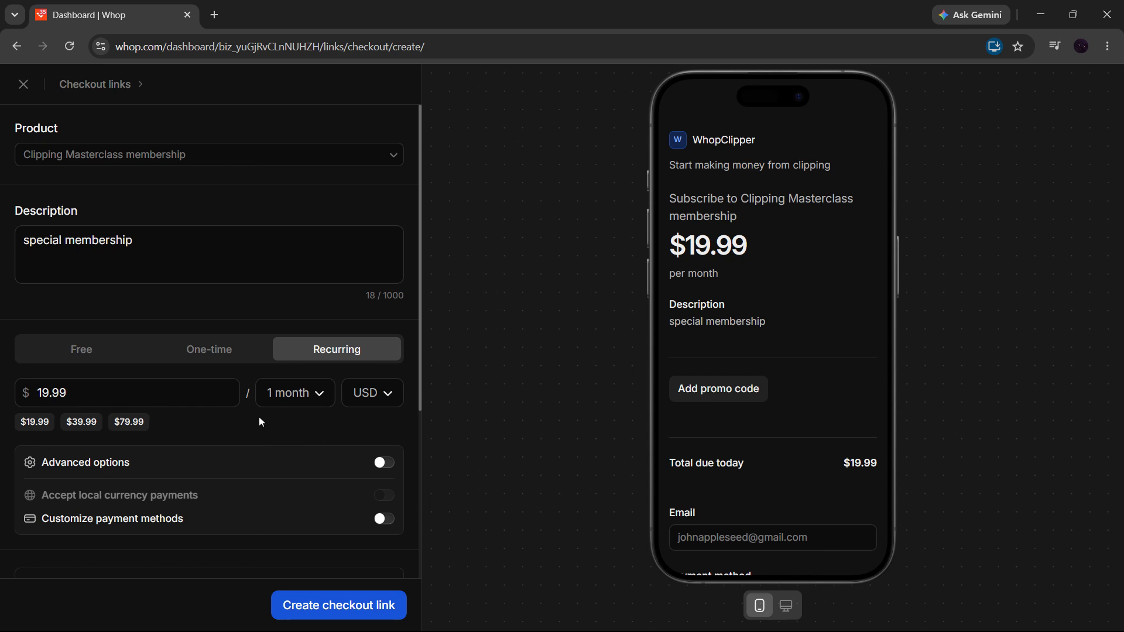
# Enable customized payment methods for the checkout link.
pyautogui.scroll(-5, 259, 418)
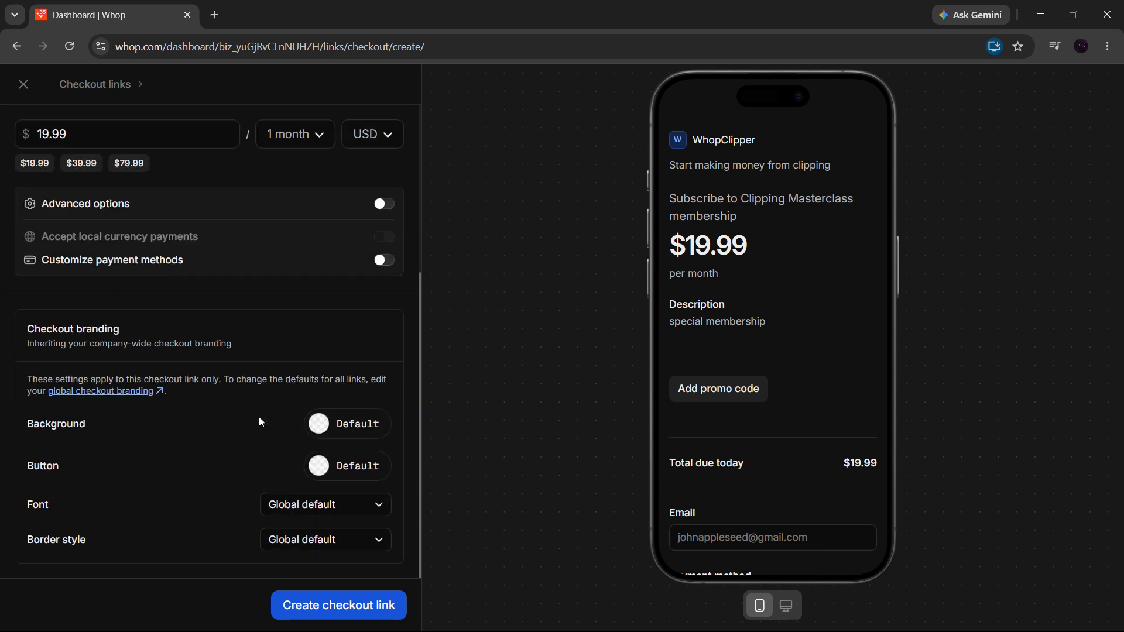
pyautogui.click(385, 261)
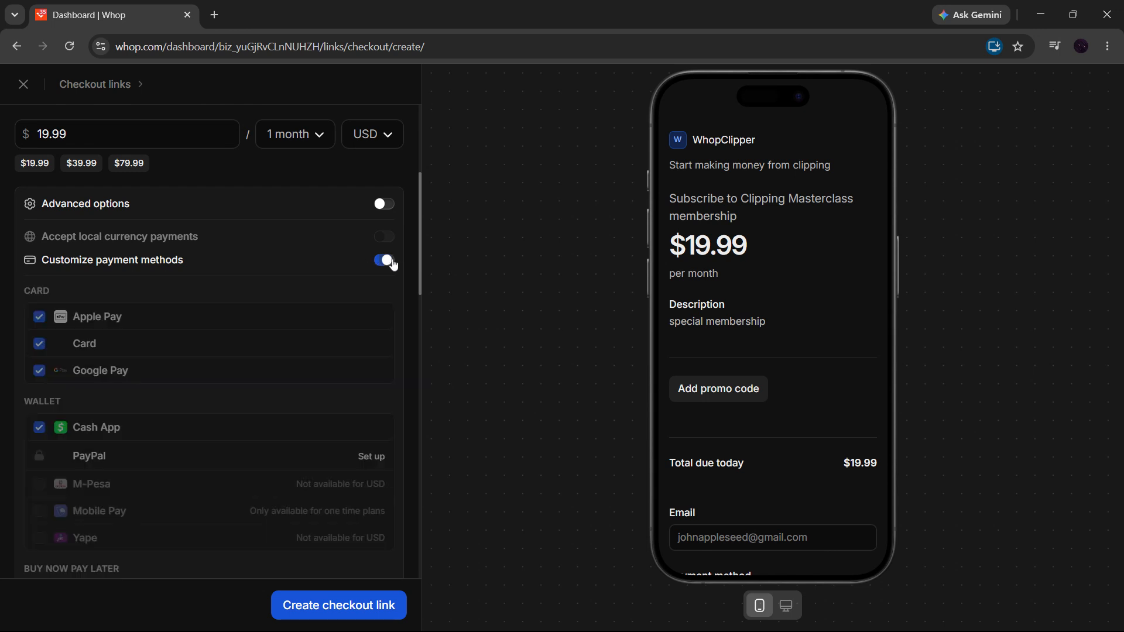
# Review which card, wallet, buy now pay later, bank, crypto and other payment methods the recurring plan offers.
pyautogui.scroll(-3, 139, 319)
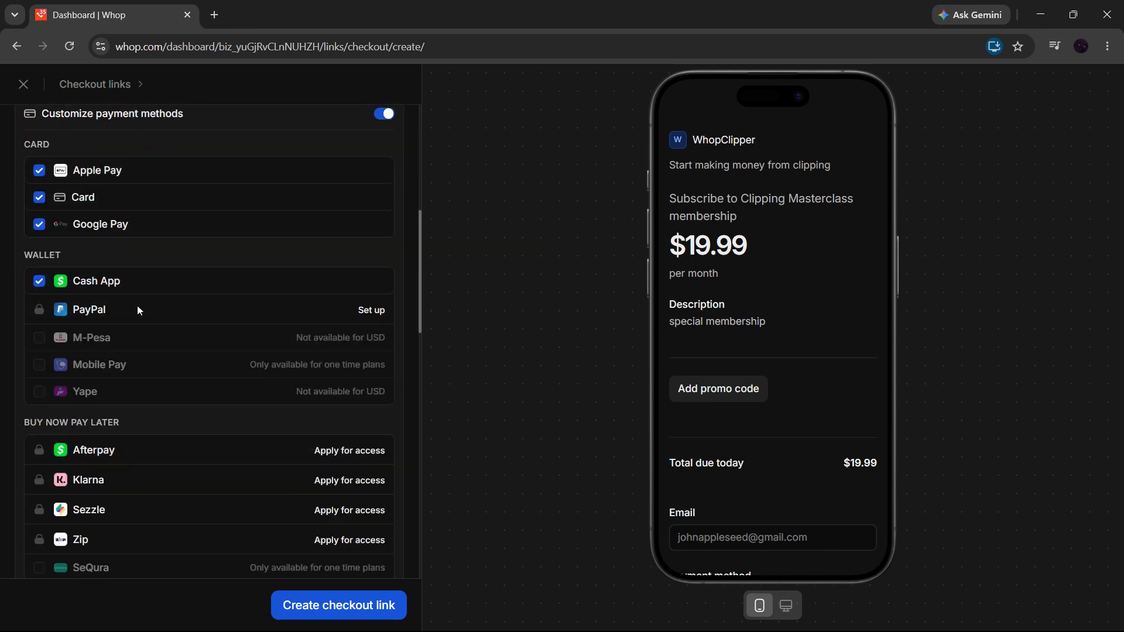
pyautogui.scroll(-2, 142, 273)
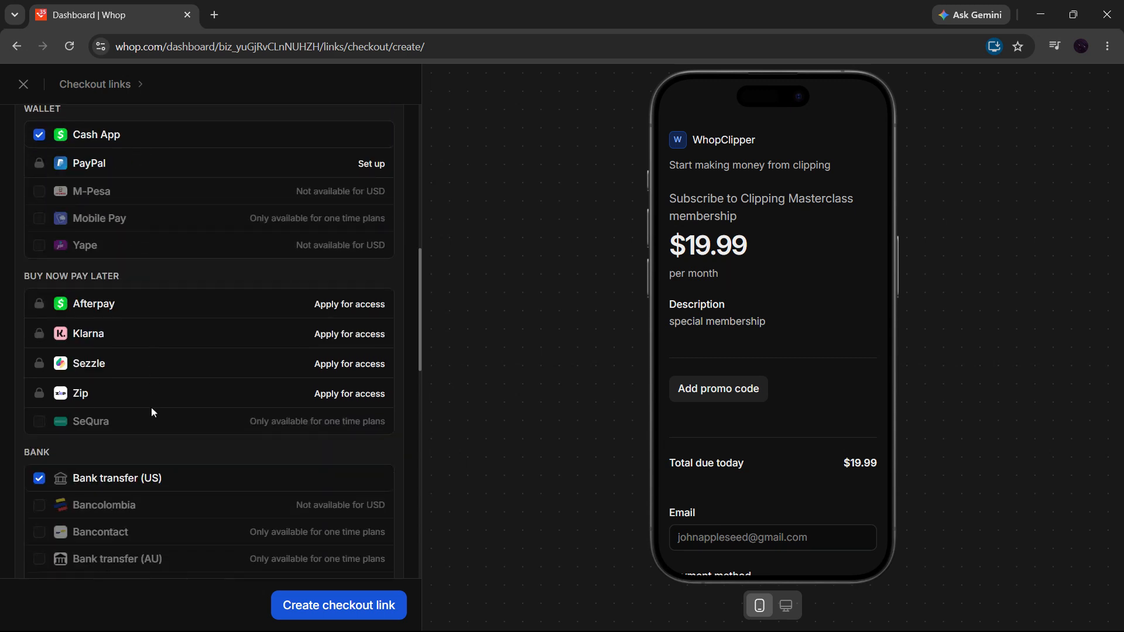
pyautogui.scroll(-6, 152, 311)
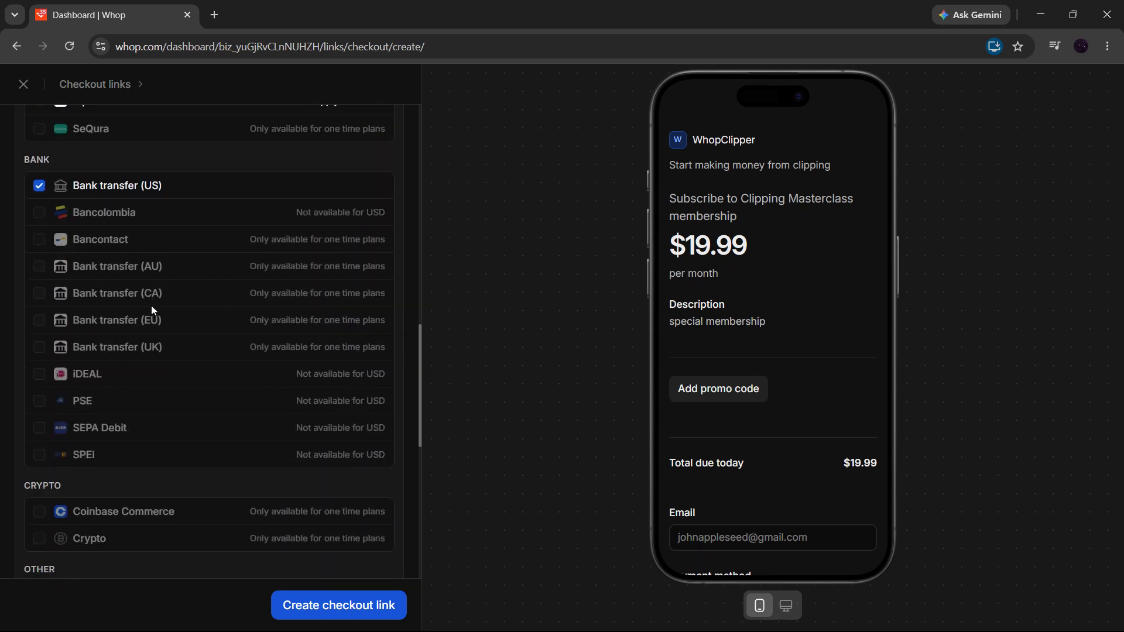
pyautogui.scroll(-5, 151, 306)
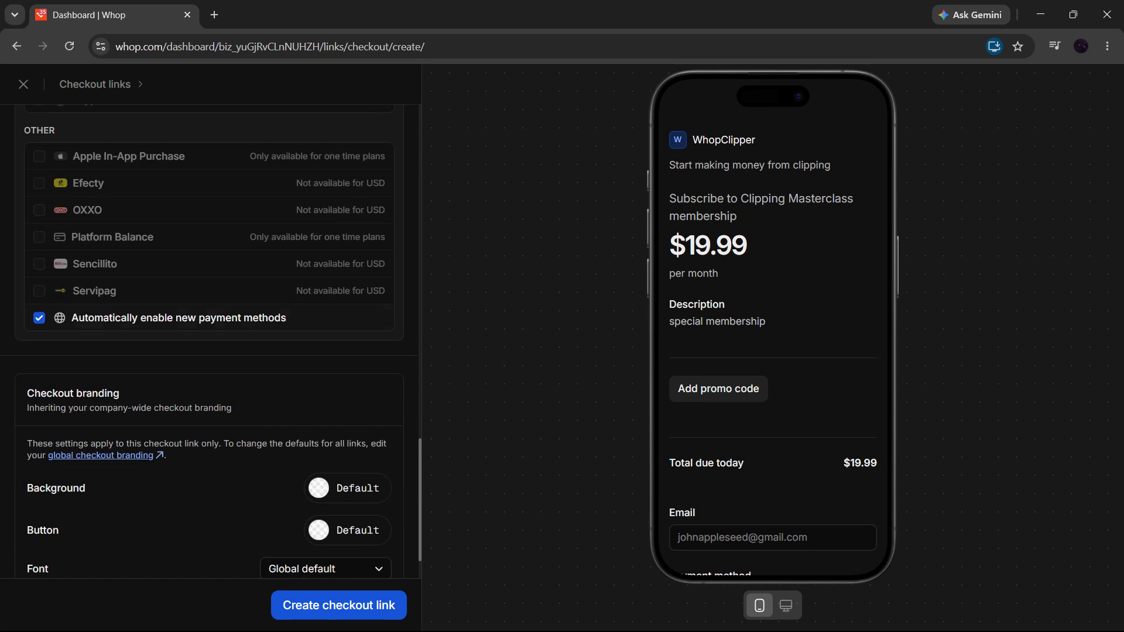
pyautogui.scroll(15, 151, 311)
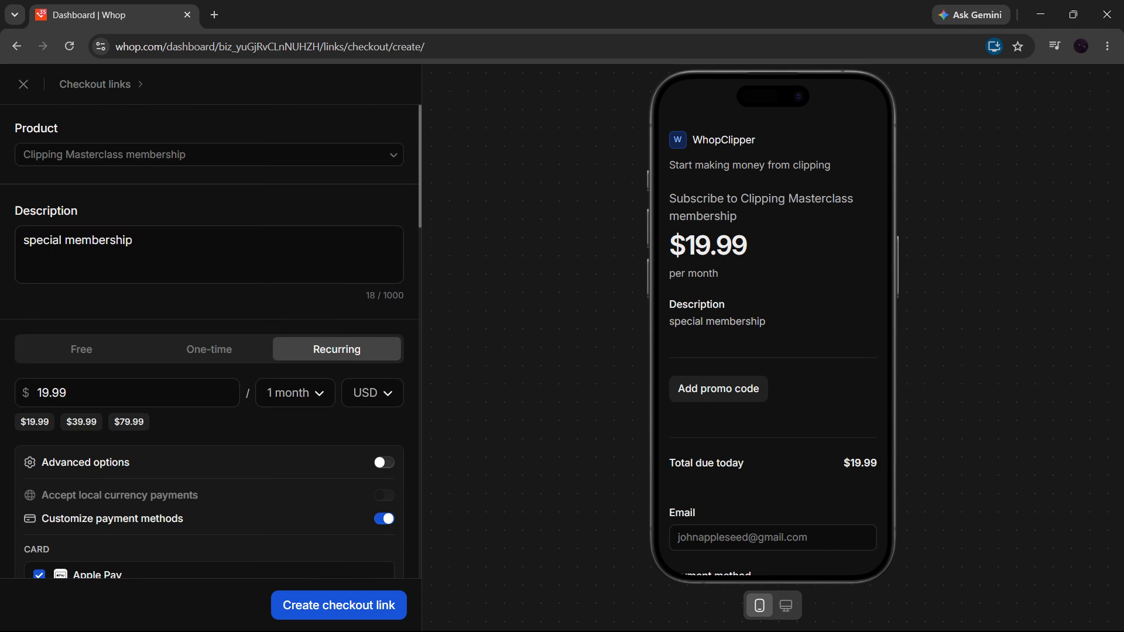
pyautogui.scroll(-12, 221, 319)
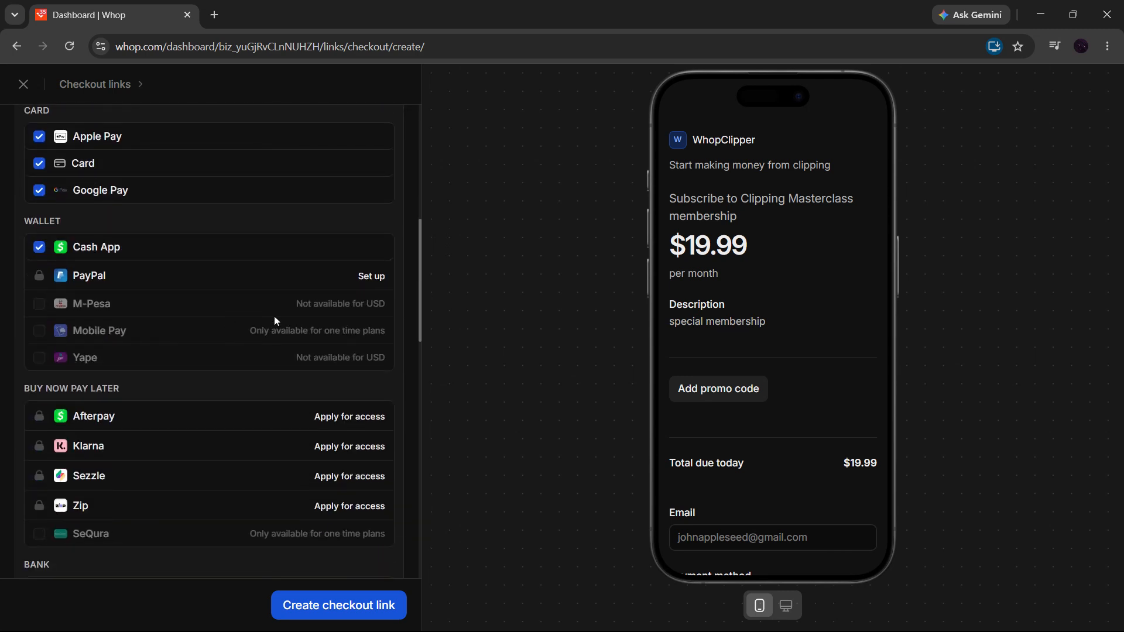
pyautogui.scroll(-3, 274, 320)
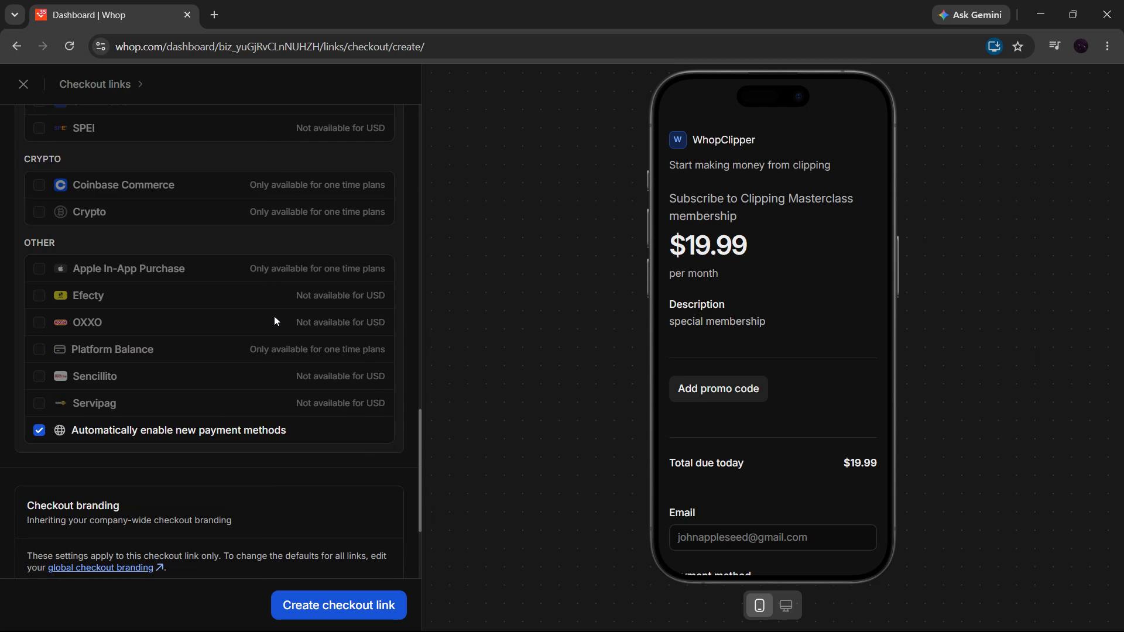
pyautogui.scroll(-3, 274, 321)
# Enable the checkout link's advanced options and review the settings they offer.
pyautogui.scroll(12, 348, 321)
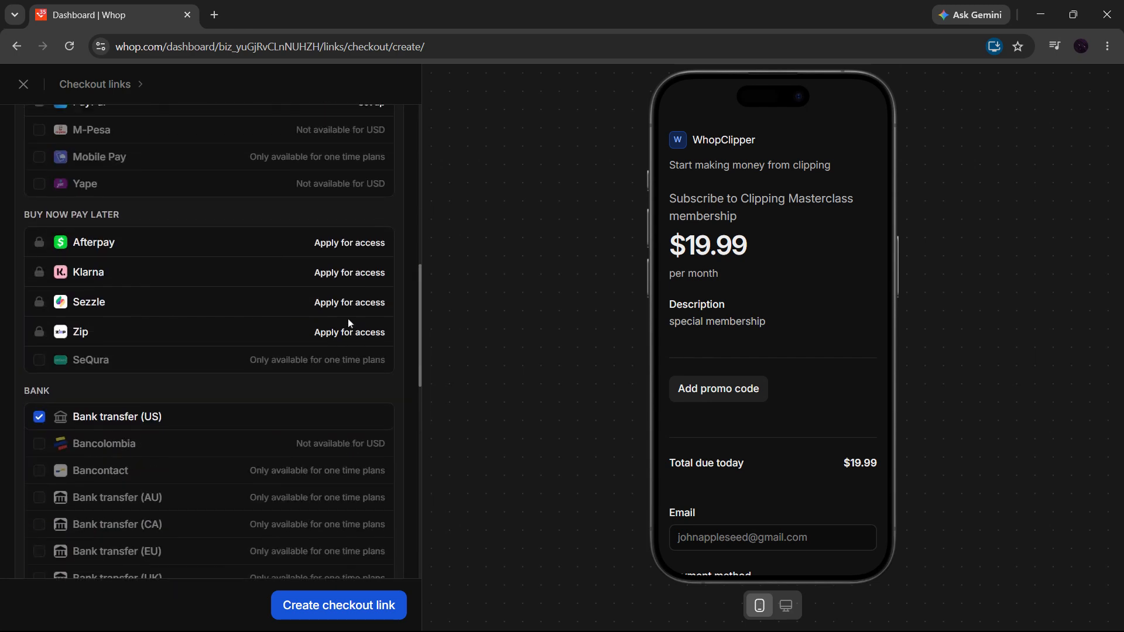
pyautogui.click(333, 288)
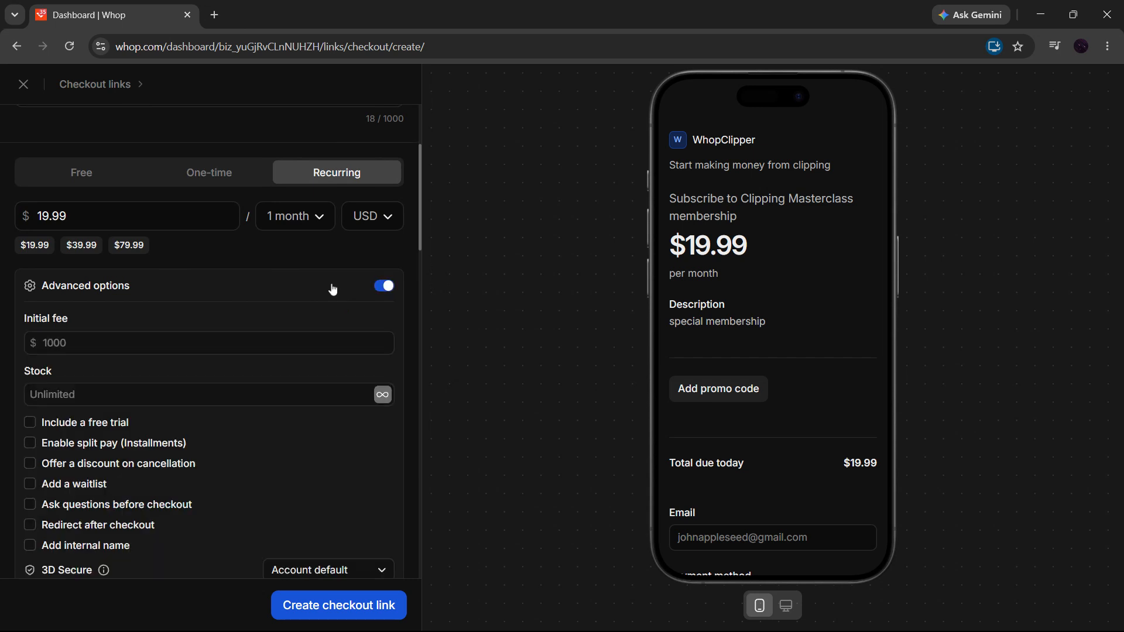
pyautogui.scroll(-3, 143, 335)
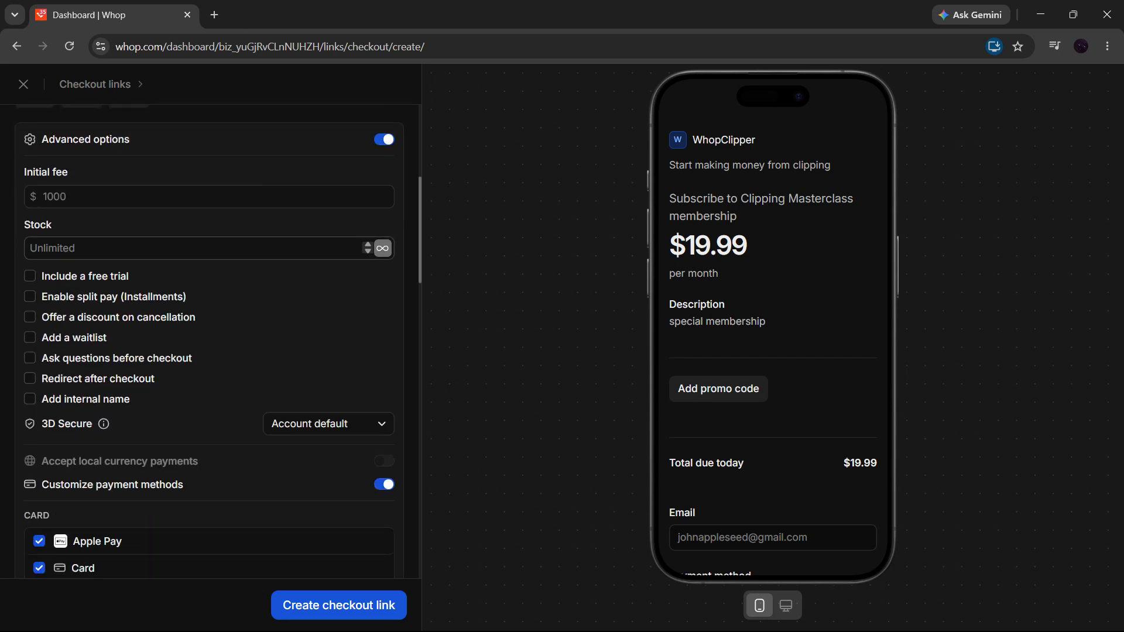
# Set the checkout link's stock to 0 instead of unlimited.
pyautogui.click(87, 248)
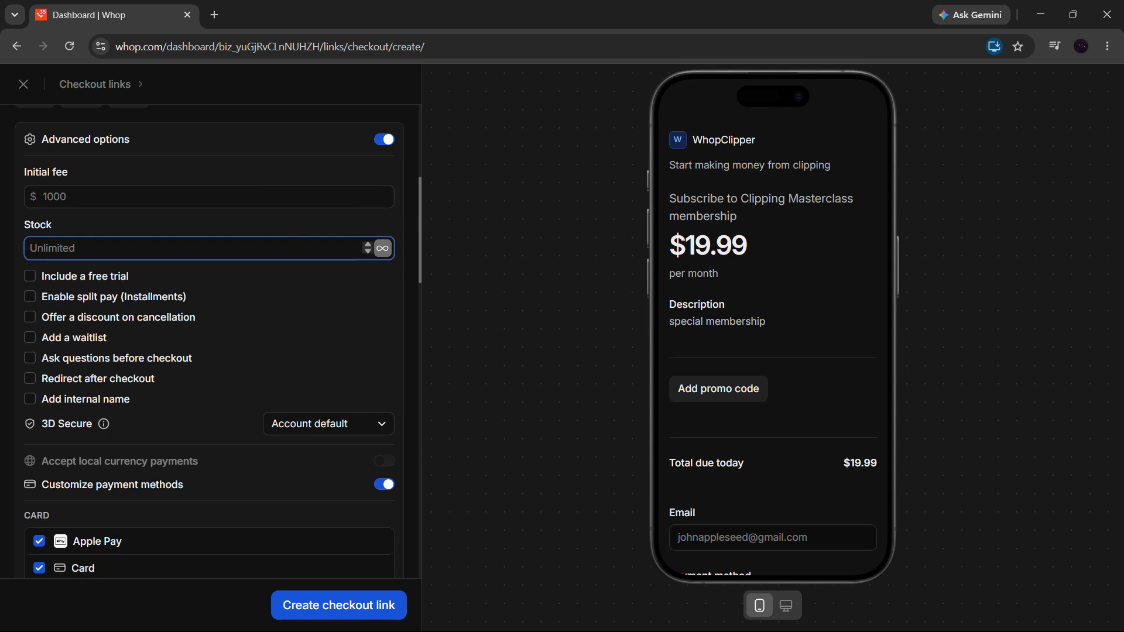
pyautogui.click(365, 245)
pyautogui.click(365, 245)
pyautogui.click(365, 244)
pyautogui.click(367, 252)
pyautogui.click(367, 252)
pyautogui.click(367, 253)
pyautogui.click(368, 253)
# Try the waitlist and ask-questions-before-checkout options, including the question title and placeholder fields, and turn both off again.
pyautogui.click(32, 342)
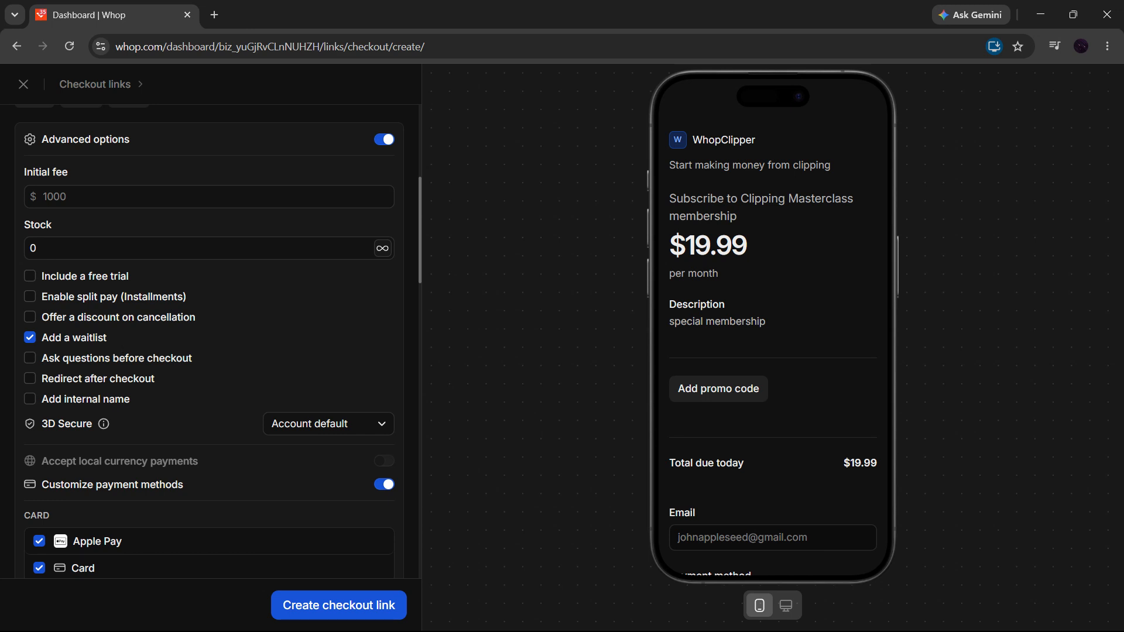
pyautogui.click(32, 342)
pyautogui.click(33, 358)
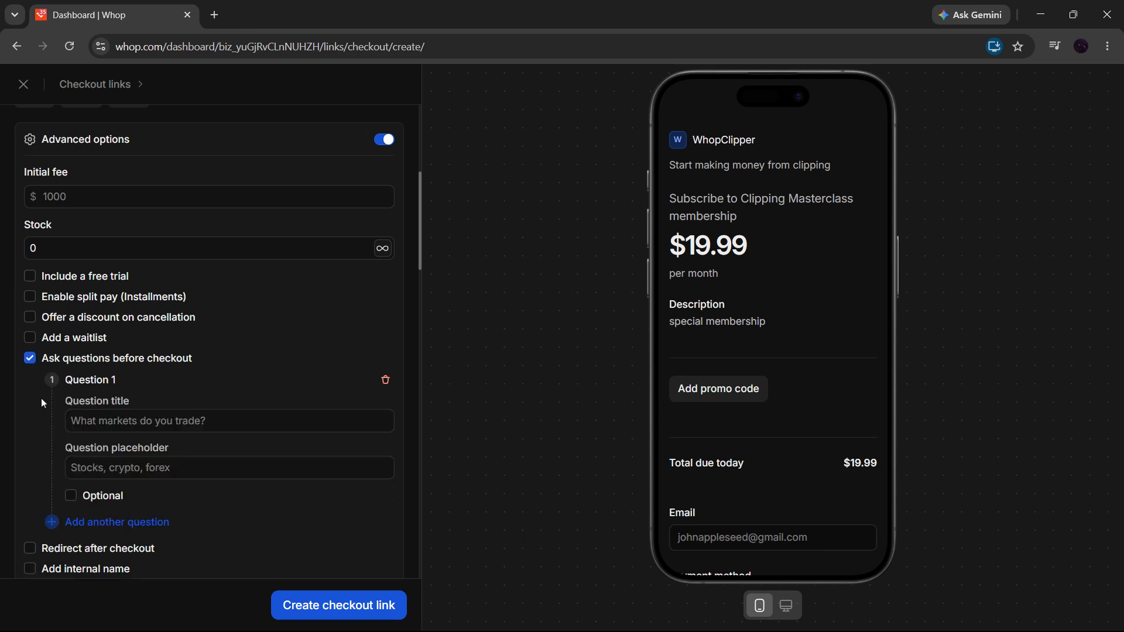
pyautogui.click(153, 421)
pyautogui.click(152, 467)
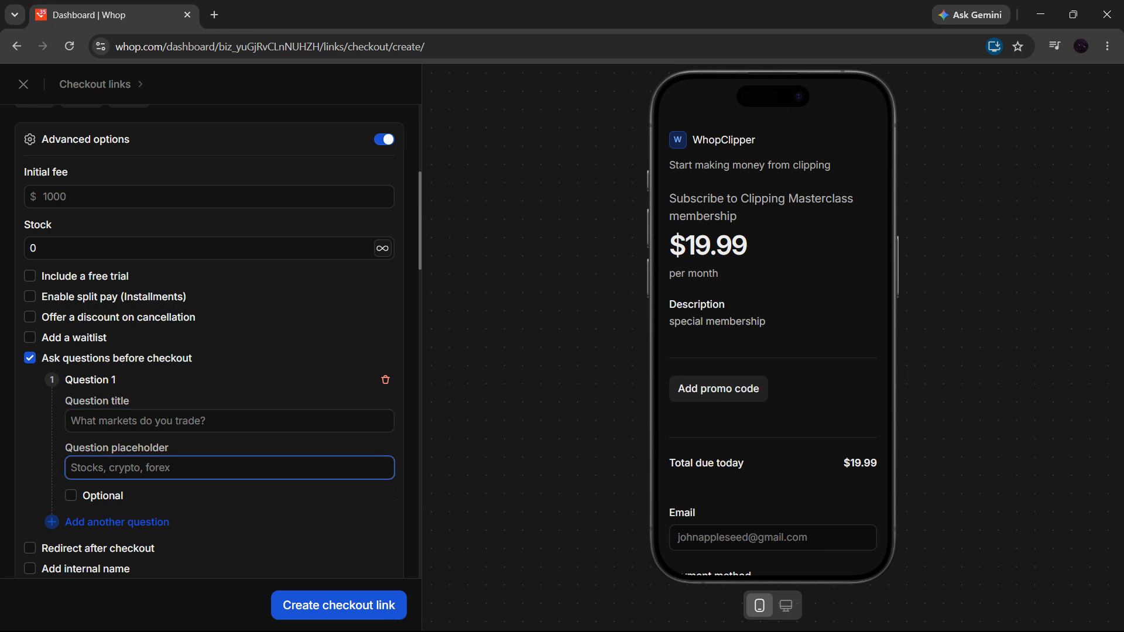
pyautogui.click(139, 417)
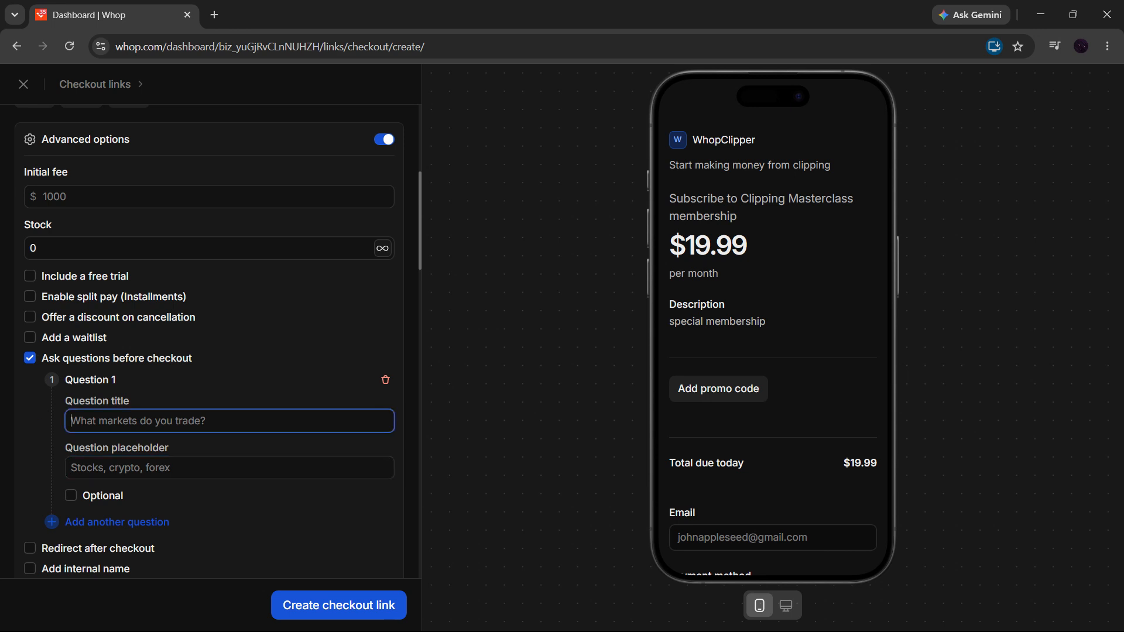
pyautogui.click(29, 360)
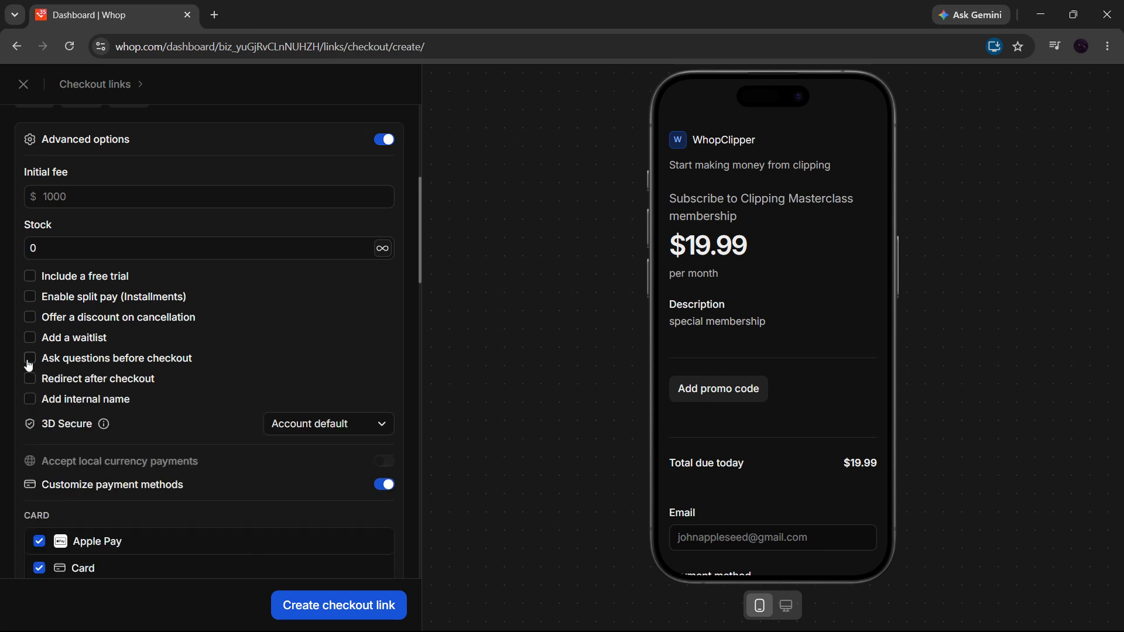
# Try the redirect after checkout option with its URL field, and turn it off again.
pyautogui.click(30, 379)
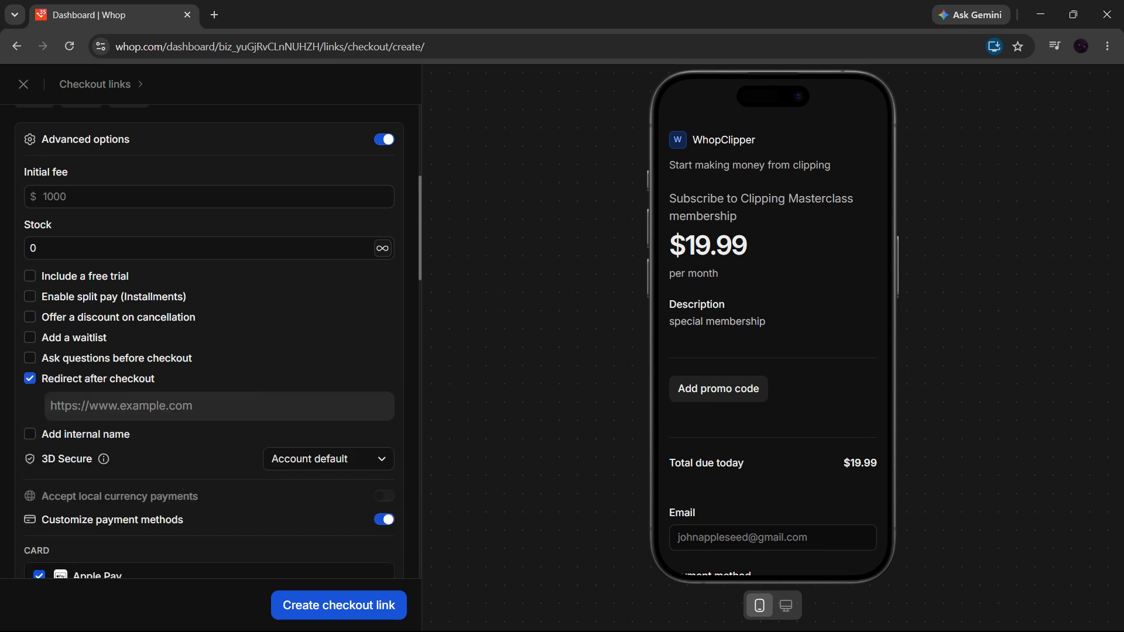
pyautogui.click(141, 407)
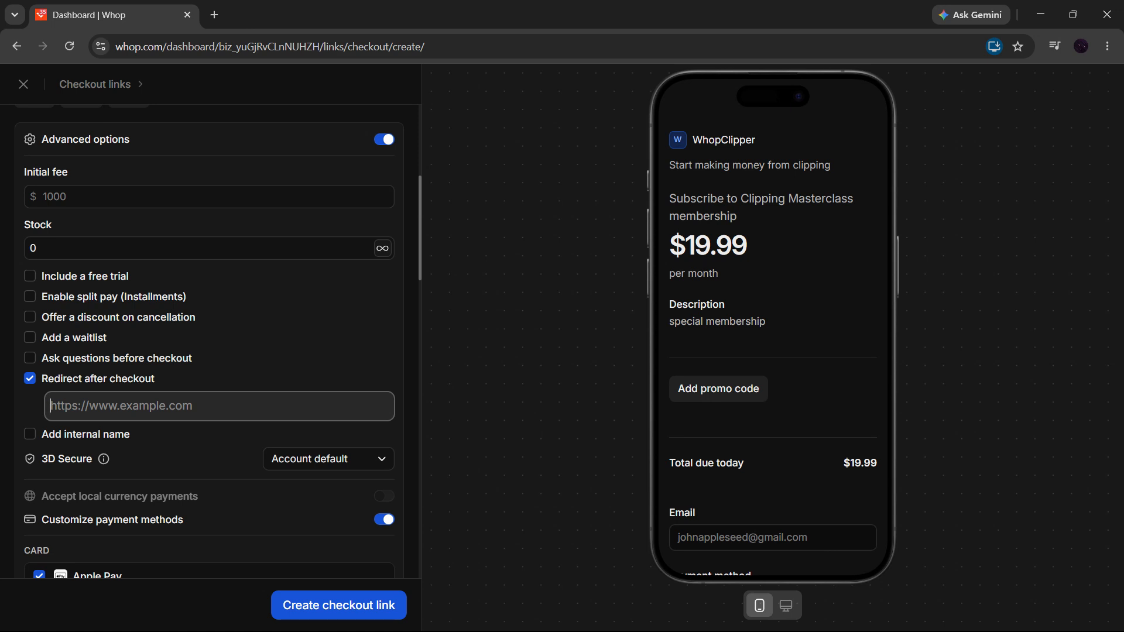
pyautogui.click(38, 380)
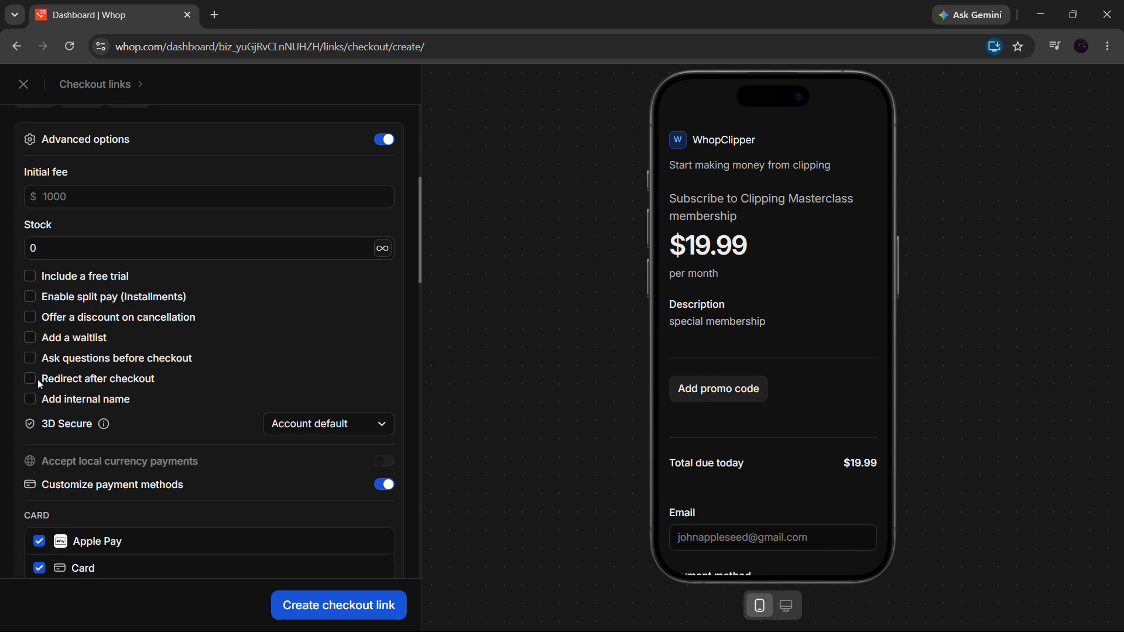
# Try split pay installments with 6 payments, lower the number, and turn the option off again.
pyautogui.click(30, 298)
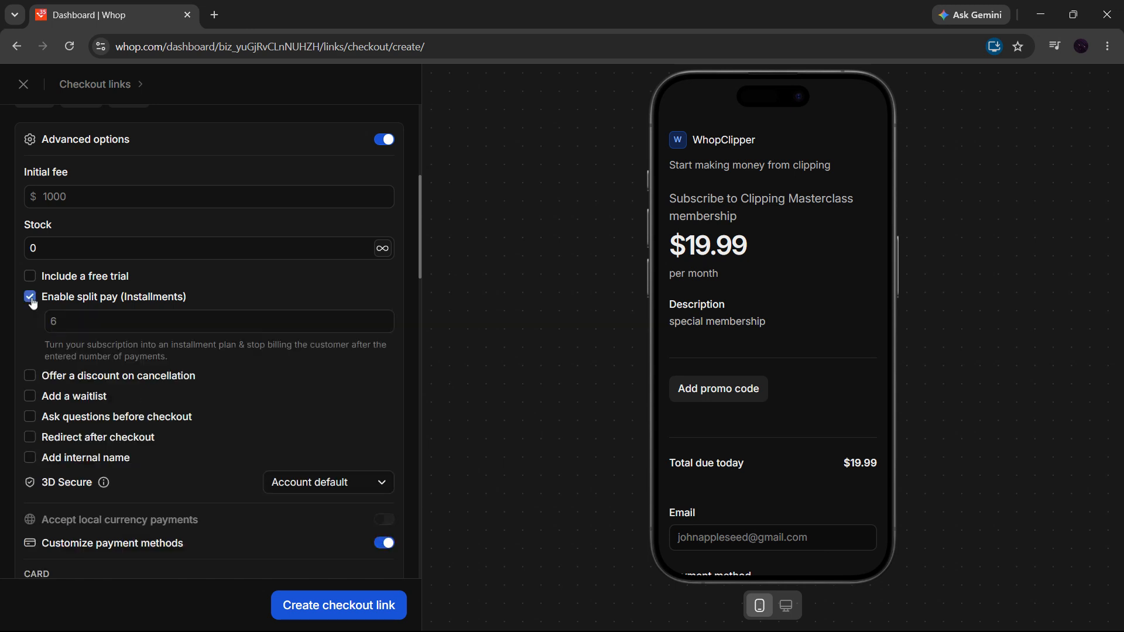
pyautogui.click(52, 321)
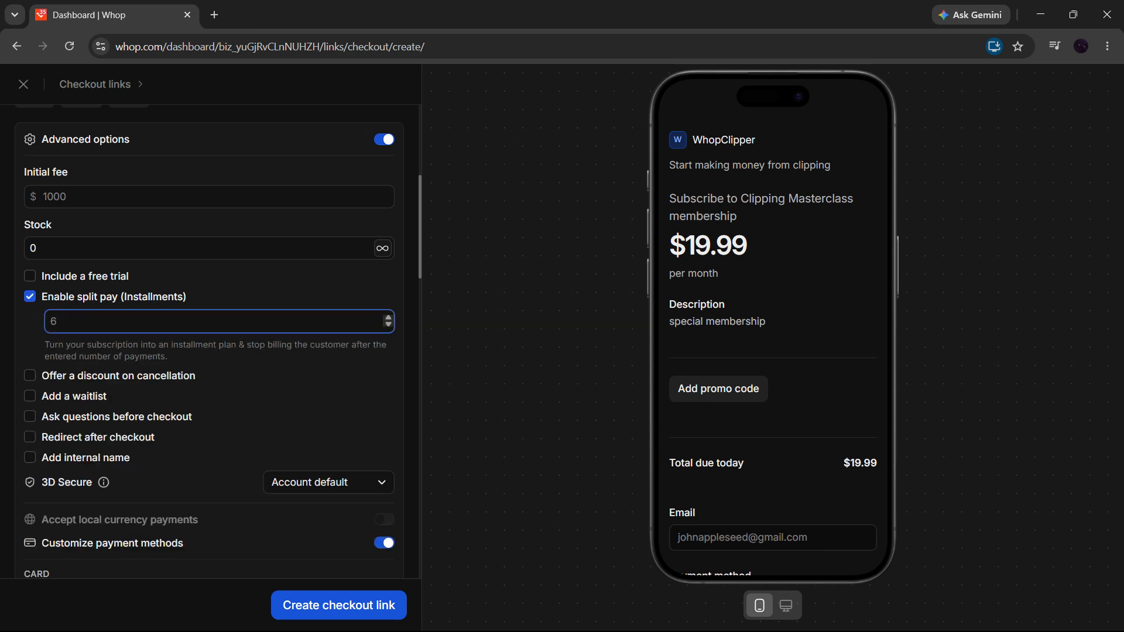
pyautogui.click(388, 318)
pyautogui.click(389, 318)
pyautogui.click(388, 318)
pyautogui.click(388, 318)
pyautogui.click(389, 318)
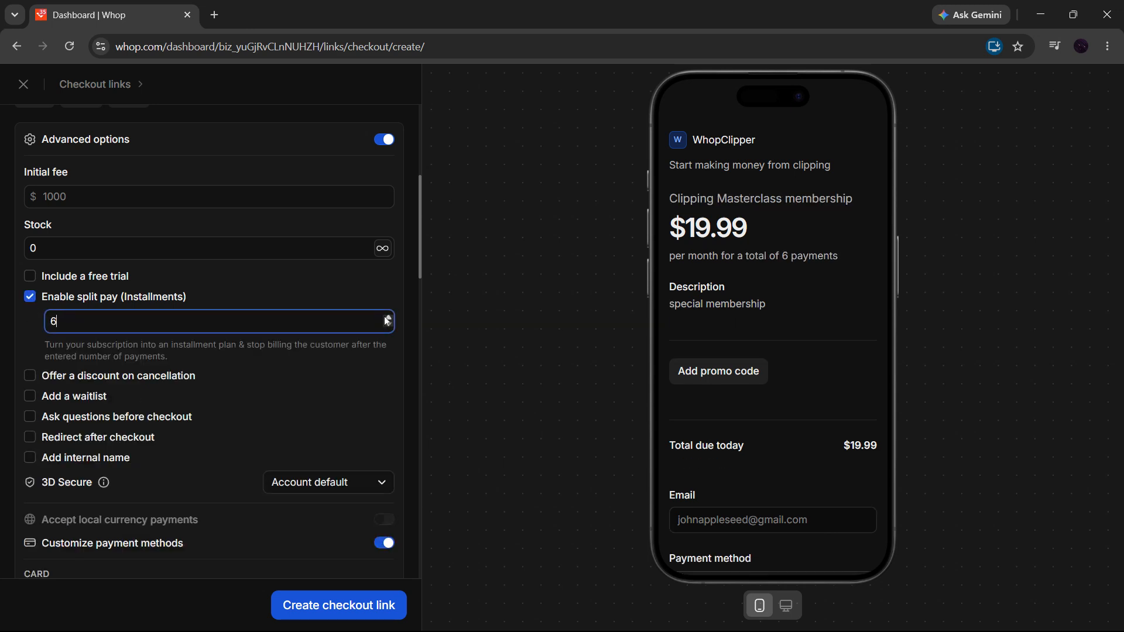
pyautogui.click(389, 326)
pyautogui.click(388, 325)
pyautogui.click(388, 325)
pyautogui.click(388, 325)
pyautogui.click(30, 297)
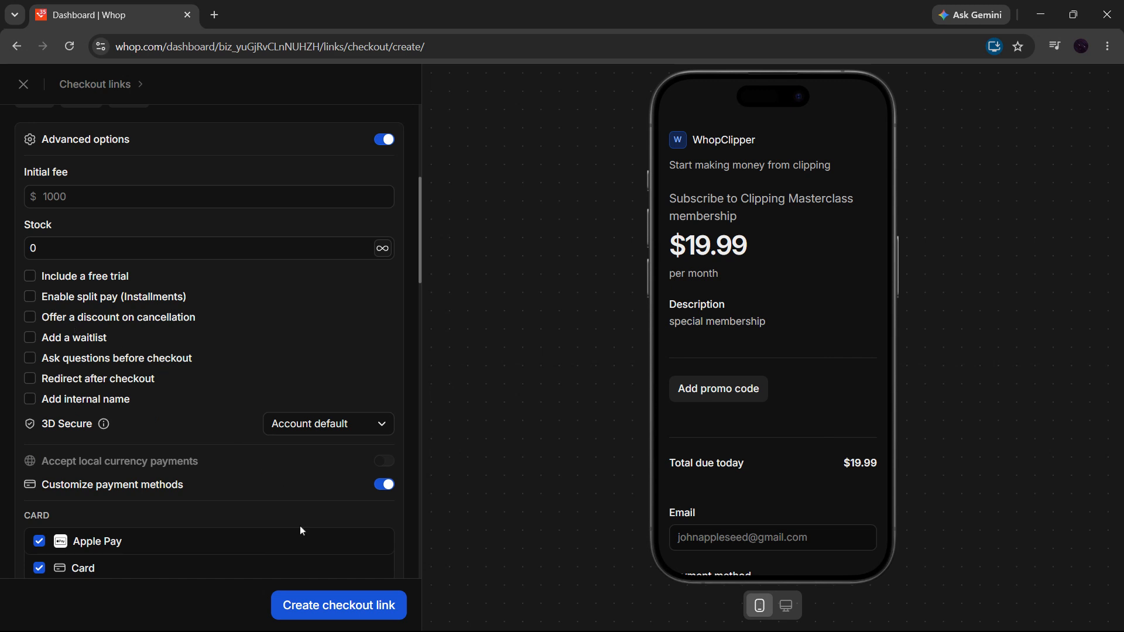
# Create the checkout link and copy the URL of the new $19.99 / month link.
pyautogui.click(314, 609)
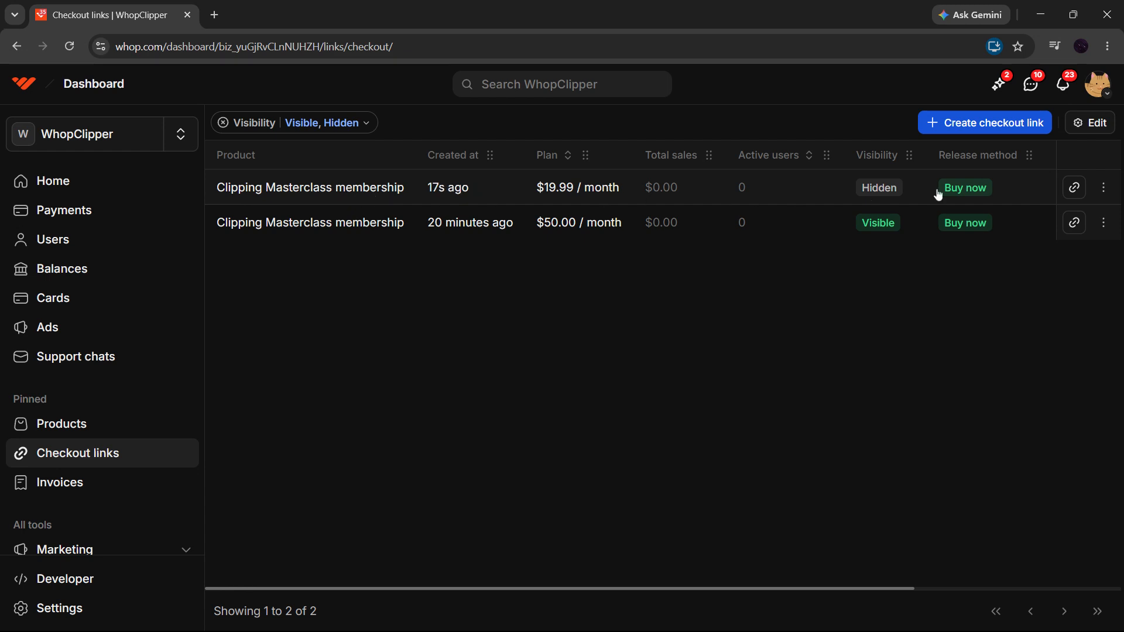
pyautogui.click(1074, 189)
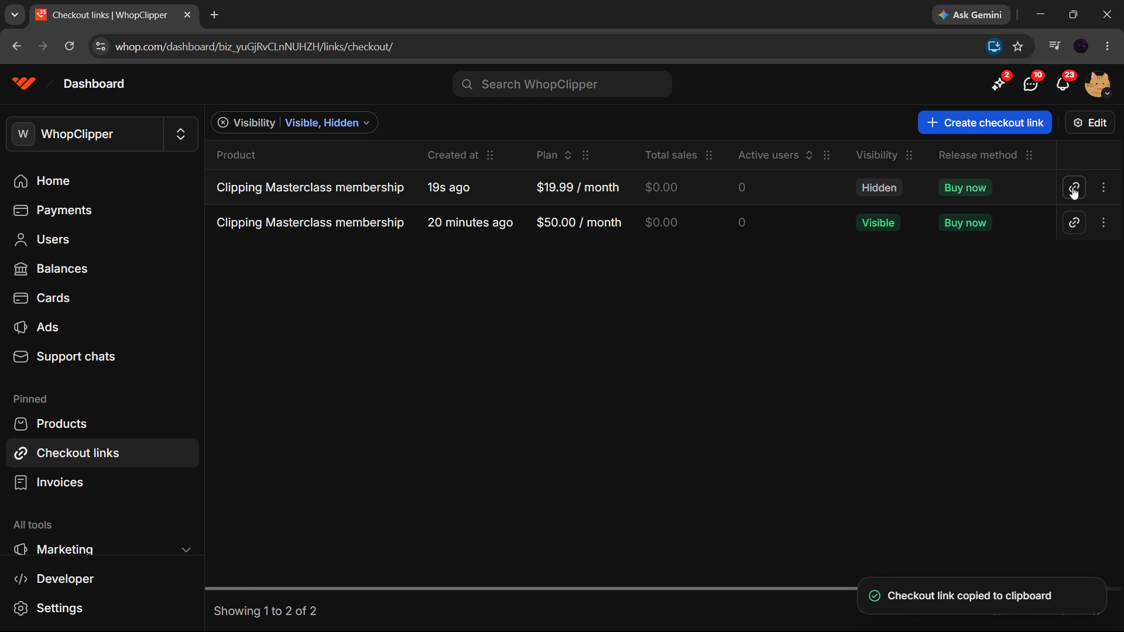